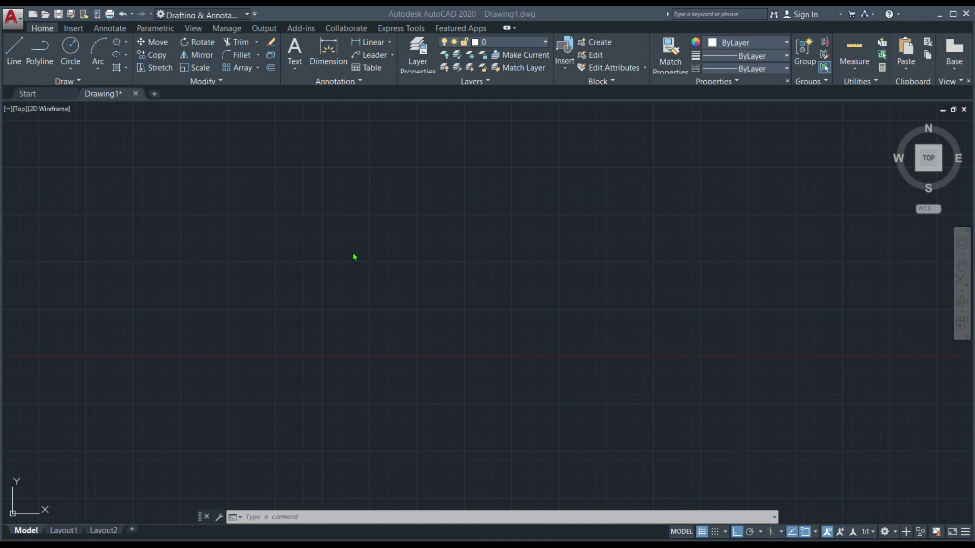
# Draw a radius-200 centre-radius circle and a radius-500 circle to its right.
pyautogui.press('Return')
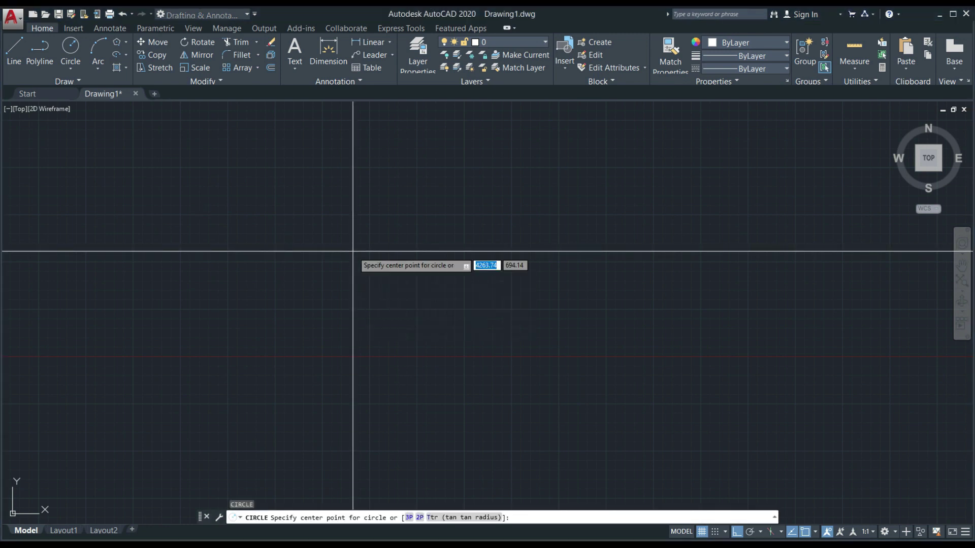
pyautogui.click(353, 252)
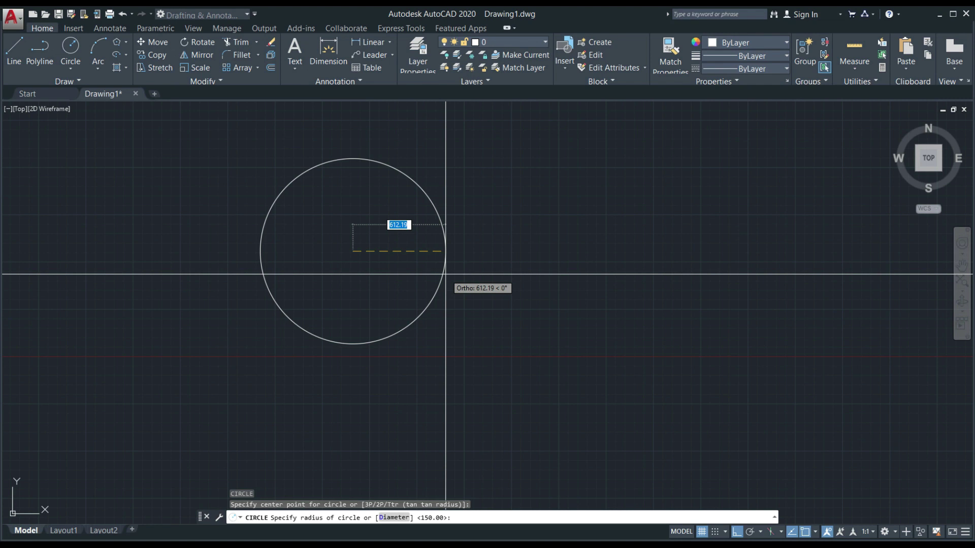
pyautogui.write('200')
pyautogui.press('Return')
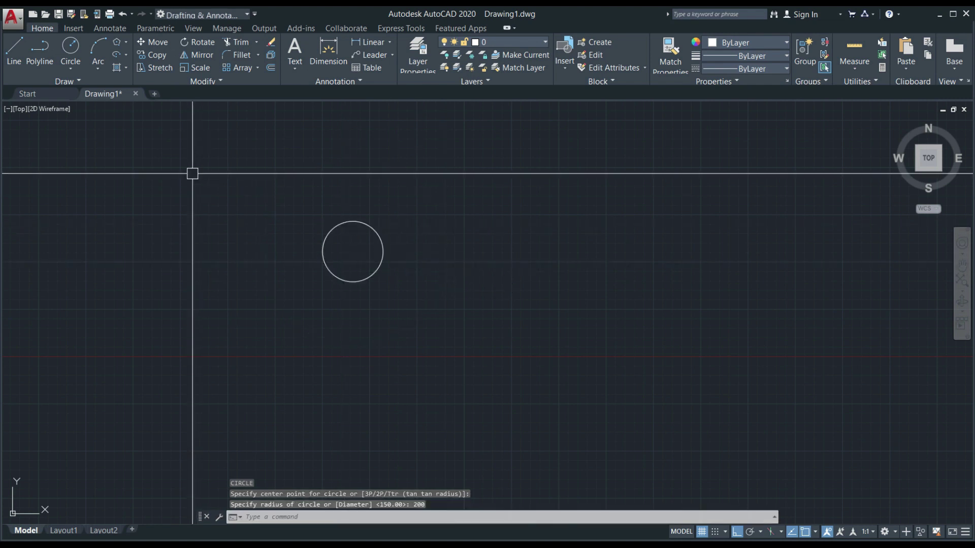
pyautogui.click(71, 48)
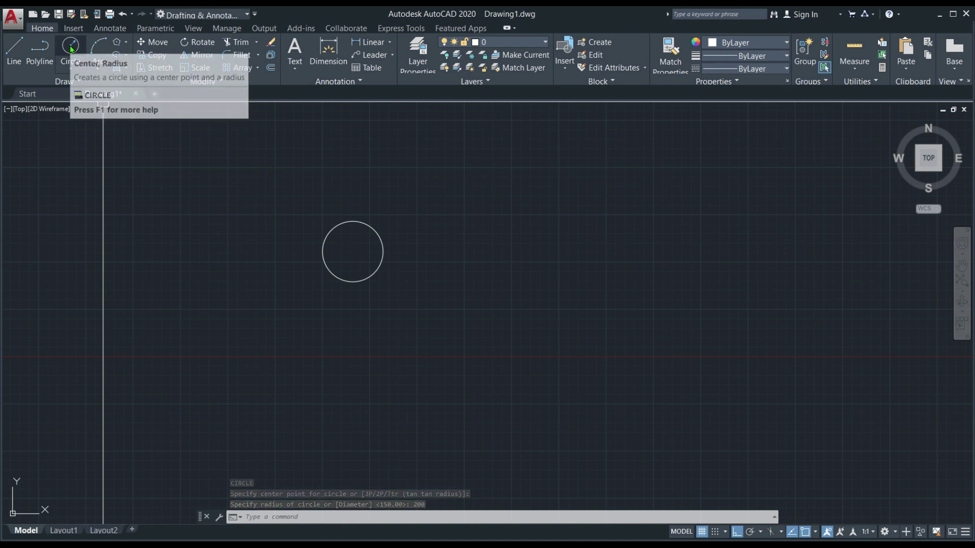
pyautogui.click(505, 249)
pyautogui.write('500')
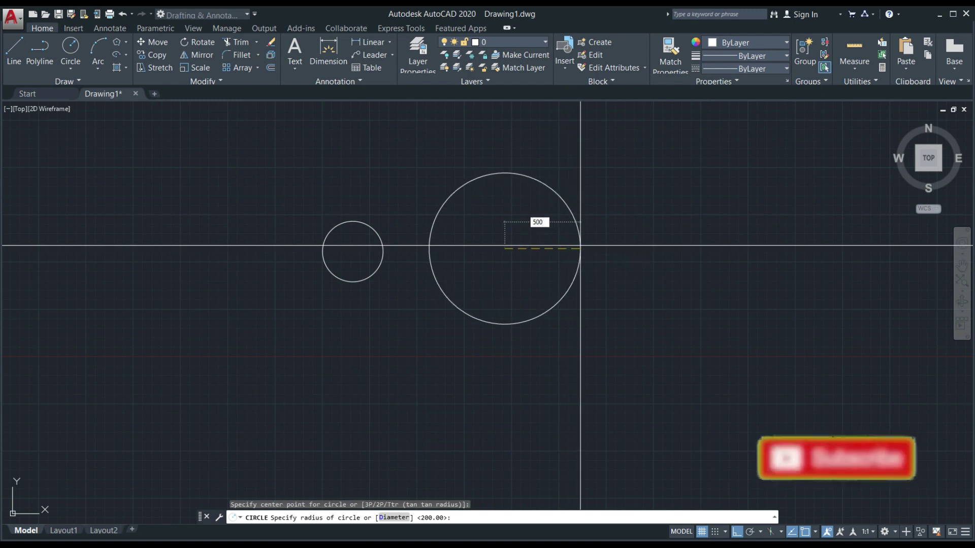
pyautogui.press('Return')
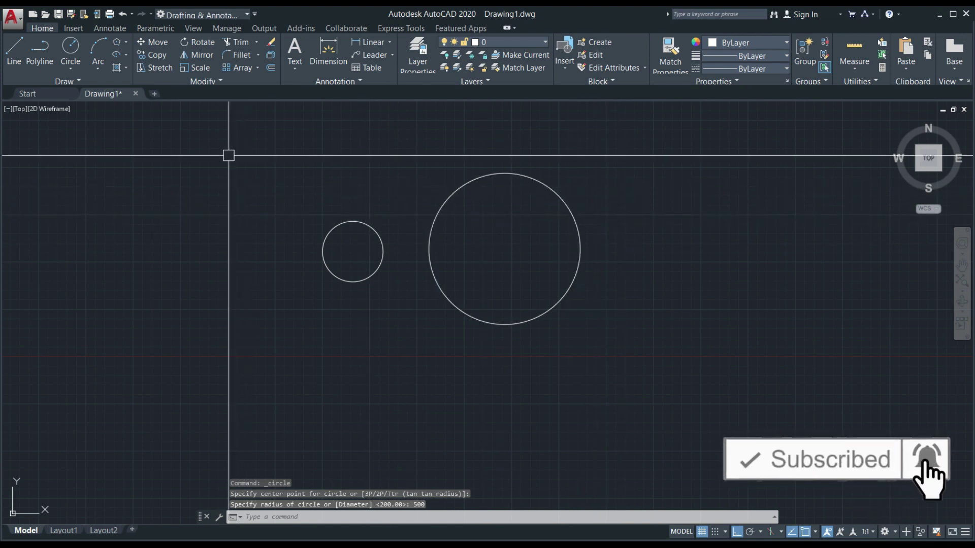
# Draw a centre-diameter circle of diameter 900 below the first two circles.
pyautogui.click(65, 70)
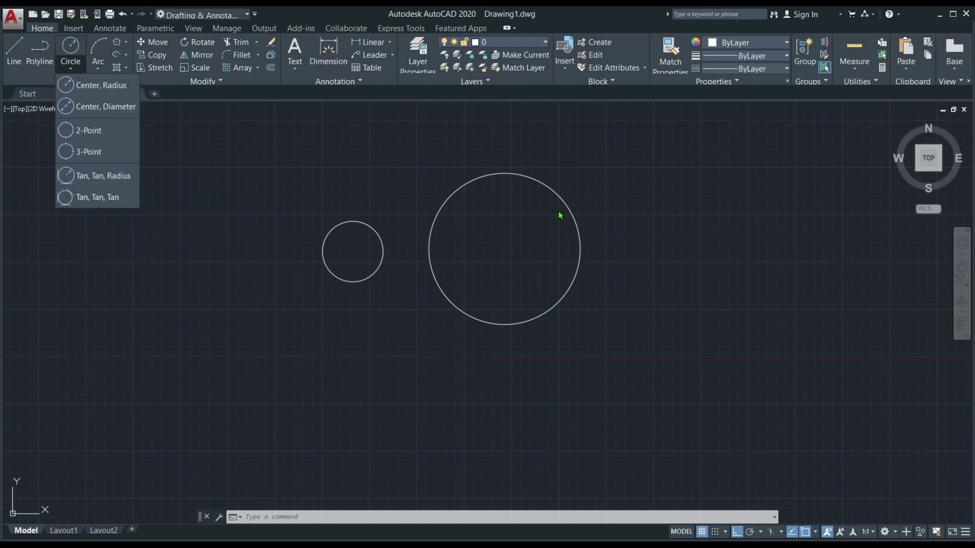
pyautogui.scroll(-1, 635, 196)
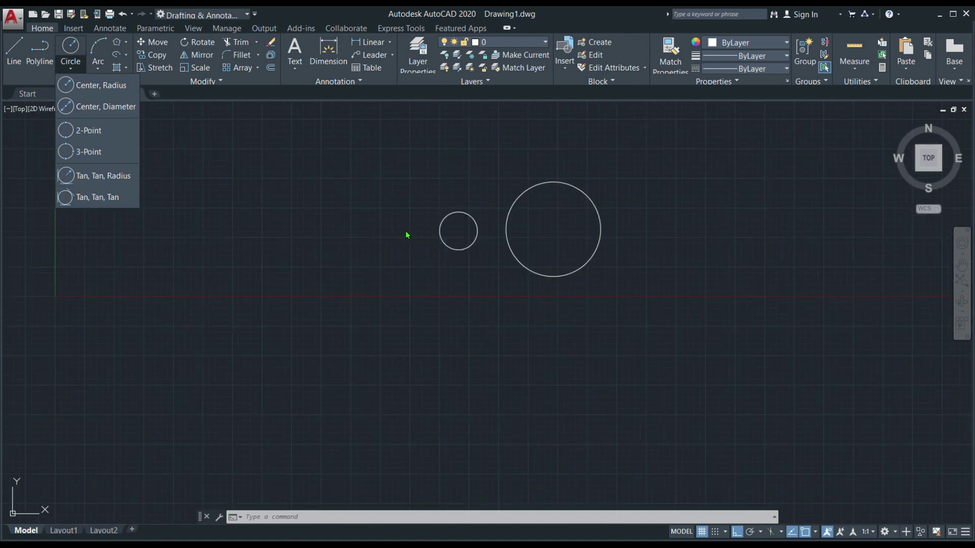
pyautogui.click(83, 107)
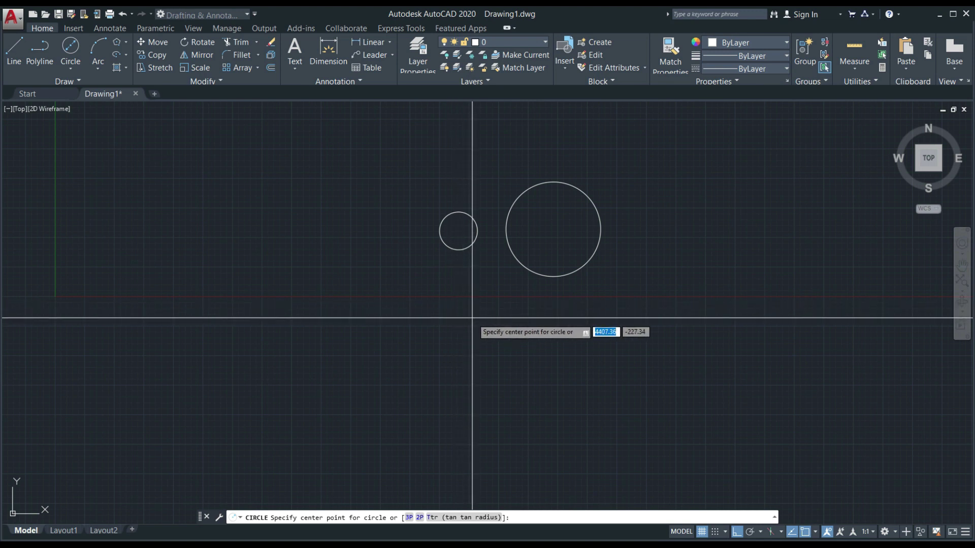
pyautogui.click(473, 317)
pyautogui.write('900')
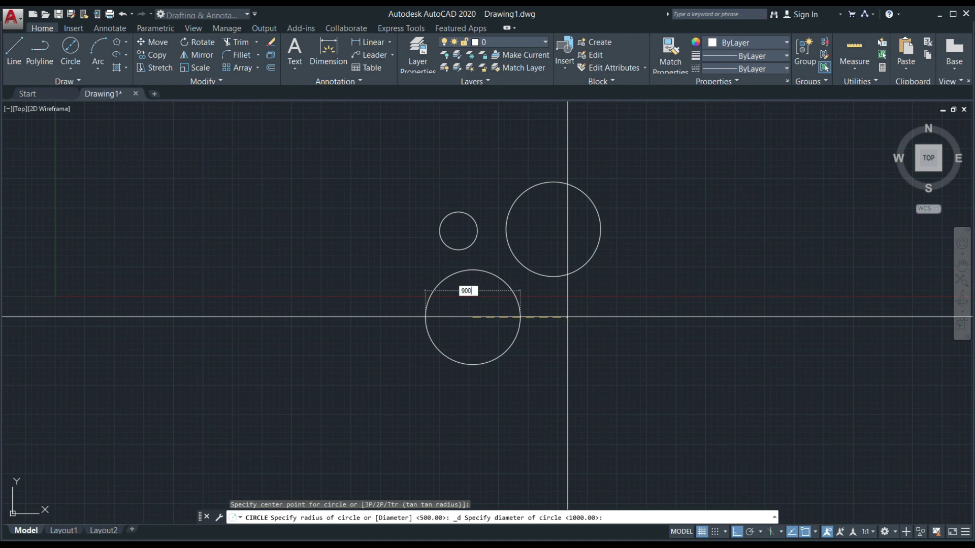
pyautogui.press('Return')
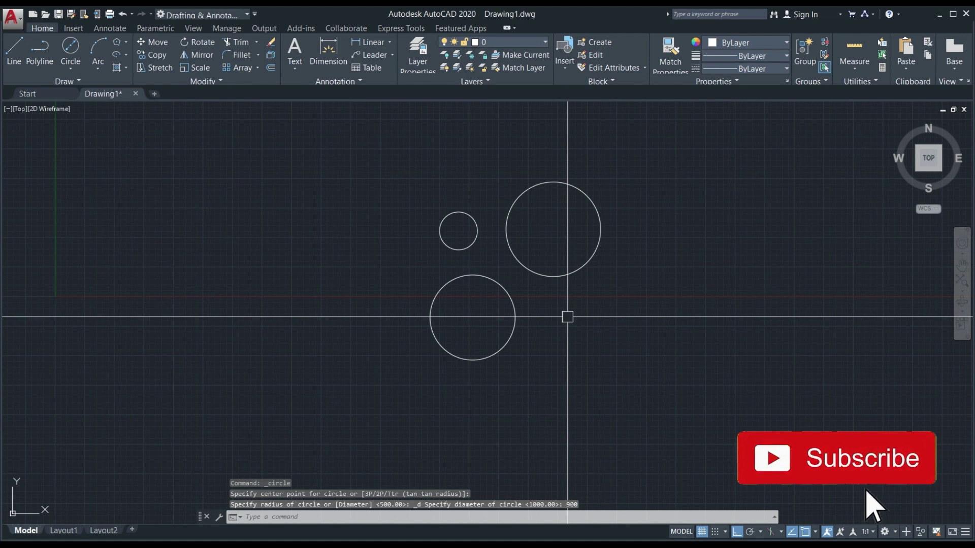
pyautogui.moveTo(647, 276); pyautogui.dragTo(431, 276, button='middle')
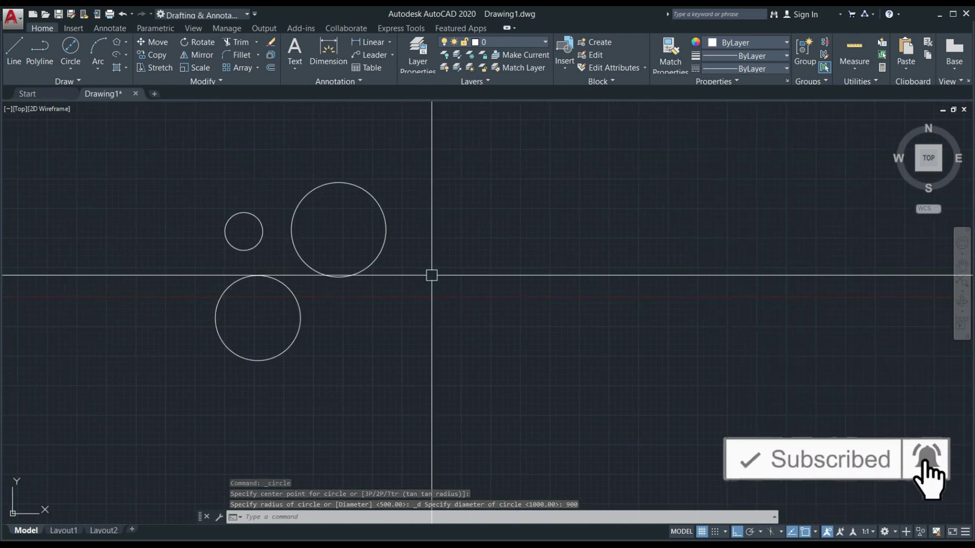
# Draw a closed rectangular polyline to the right of the circles.
pyautogui.click(67, 71)
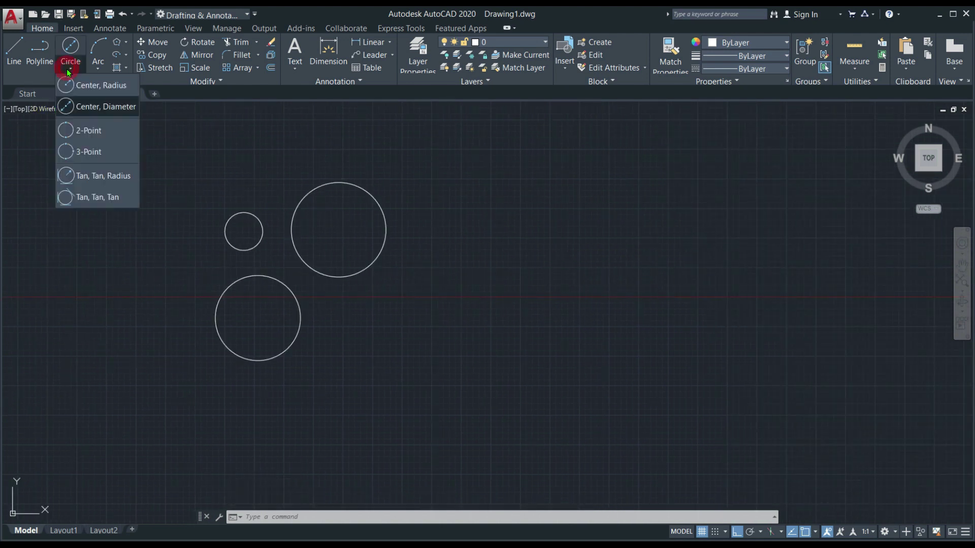
pyautogui.click(76, 131)
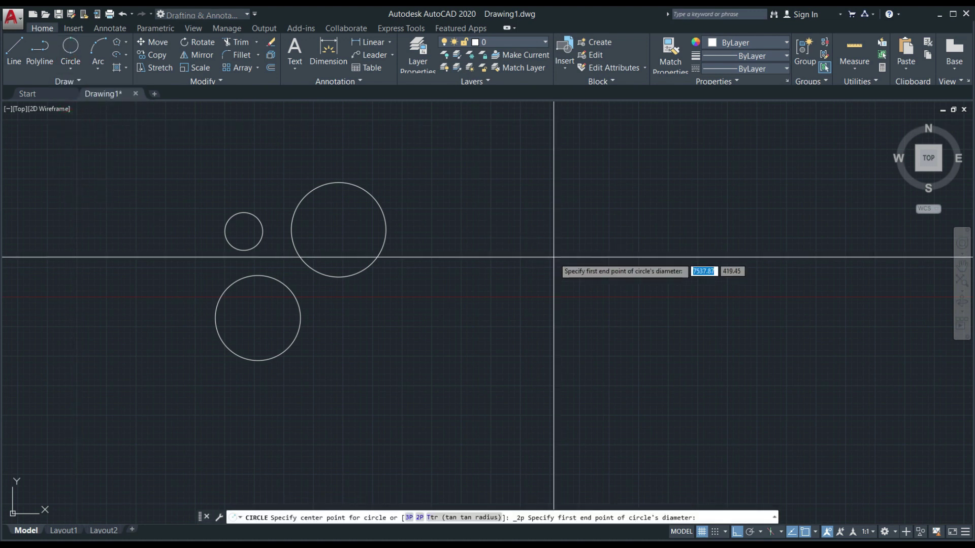
pyautogui.press('Escape')
pyautogui.press('Escape')
pyautogui.press('Escape')
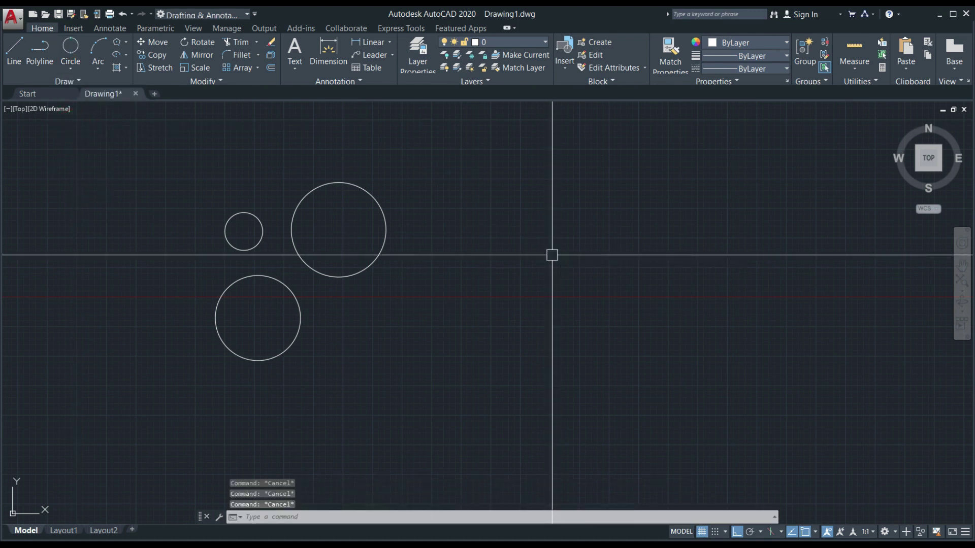
pyautogui.write('pl')
pyautogui.press('Return')
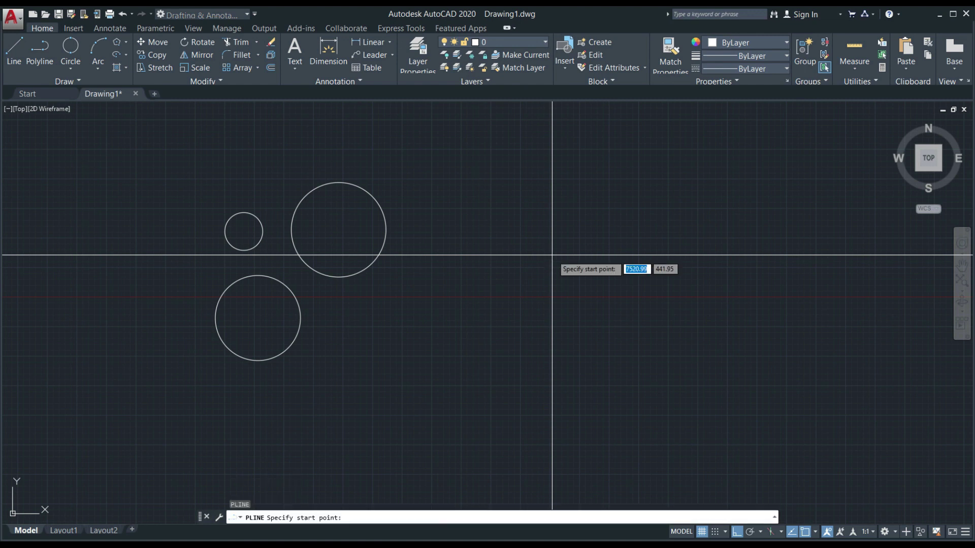
pyautogui.click(493, 170)
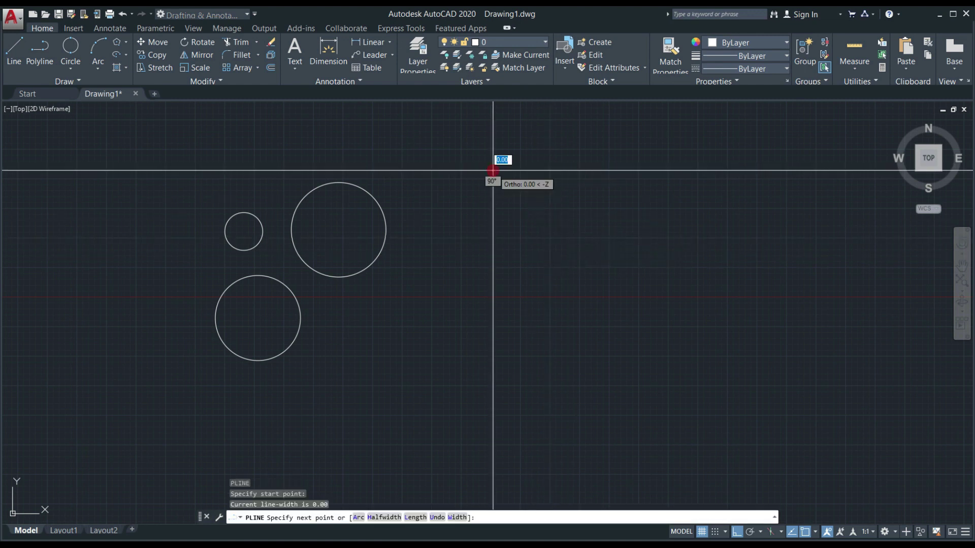
pyautogui.click(690, 170)
pyautogui.click(690, 291)
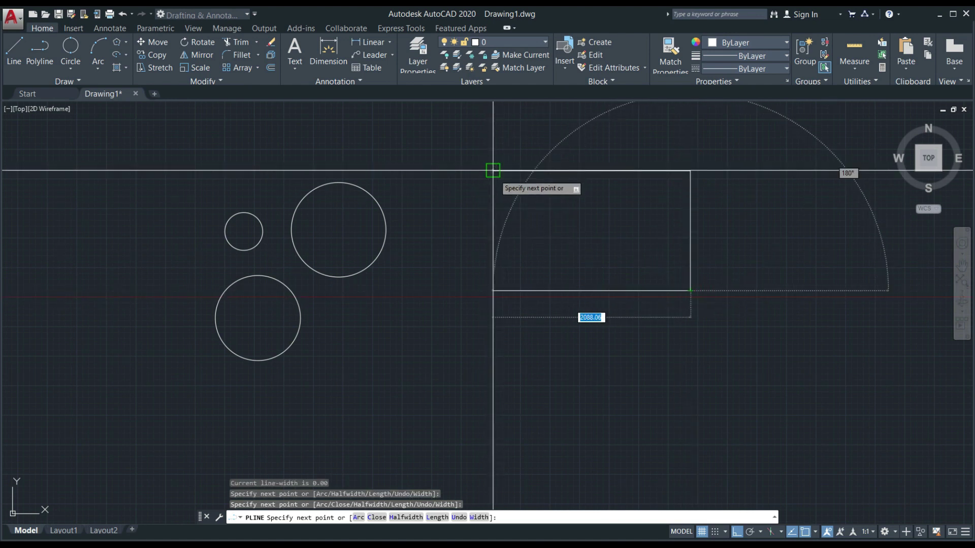
pyautogui.click(493, 291)
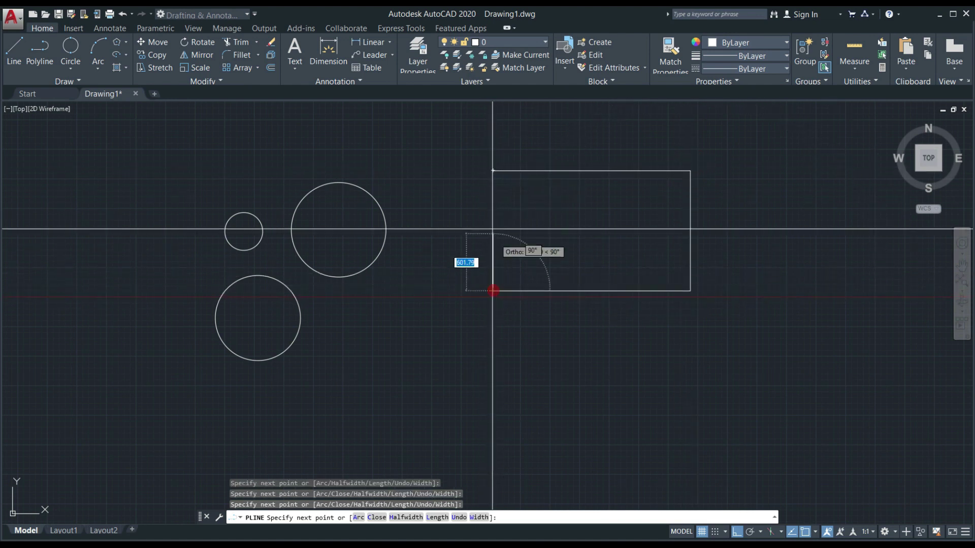
pyautogui.click(493, 171)
pyautogui.press('Escape')
pyautogui.press('Escape')
pyautogui.press('Escape')
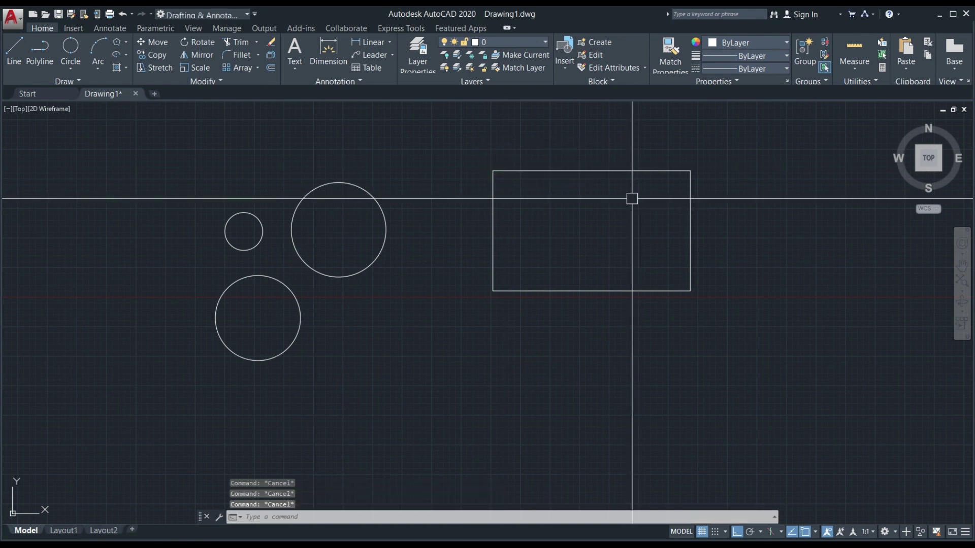
# Draw a two-point circle from the rectangle's top-right corner to its bottom-right corner.
pyautogui.click(71, 46)
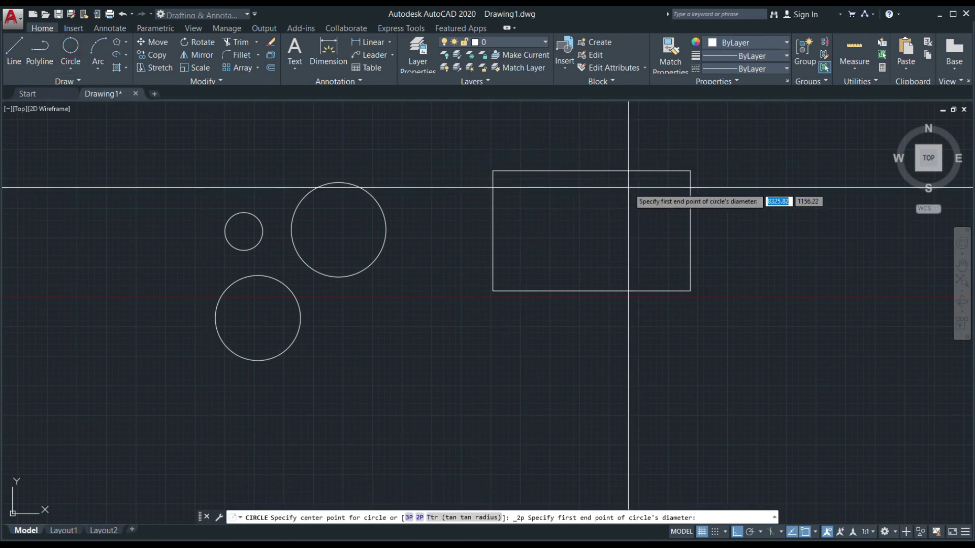
pyautogui.click(690, 172)
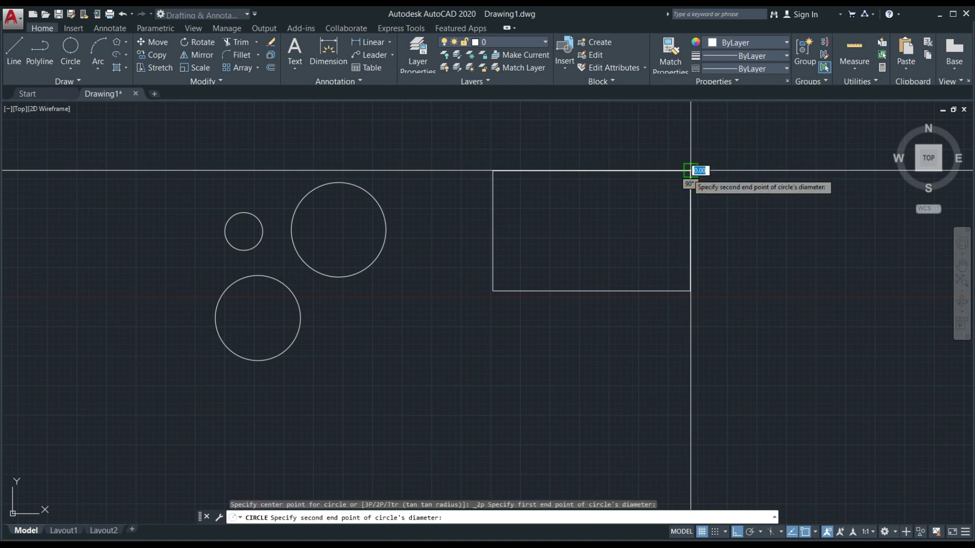
pyautogui.click(689, 292)
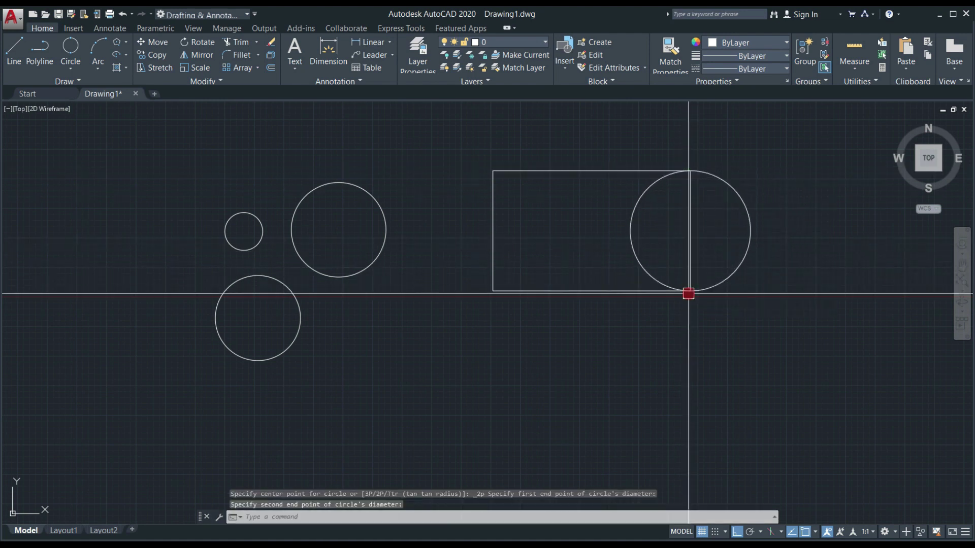
# Draw a three-sided inscribed polygon centred below the rectangle.
pyautogui.press('Escape')
pyautogui.press('Escape')
pyautogui.press('Escape')
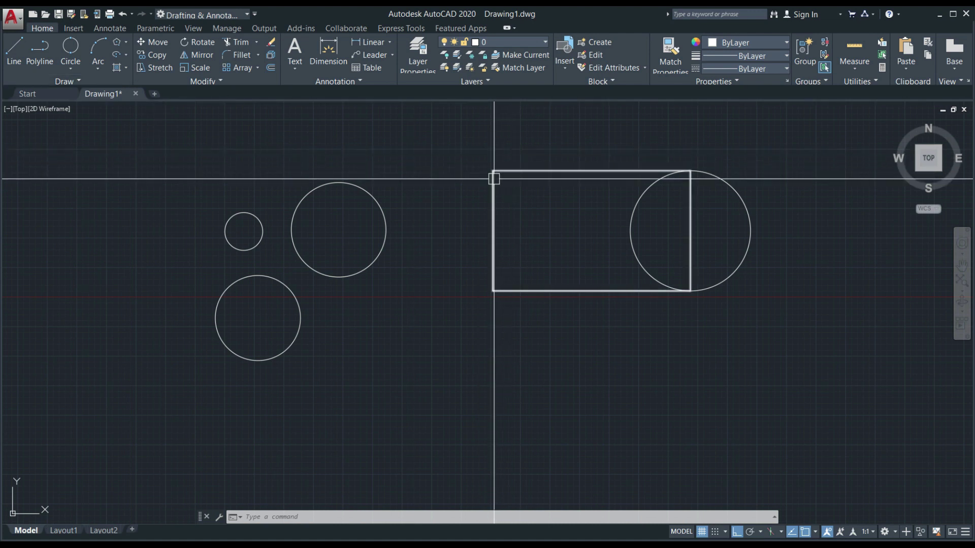
pyautogui.click(72, 69)
pyautogui.click(94, 151)
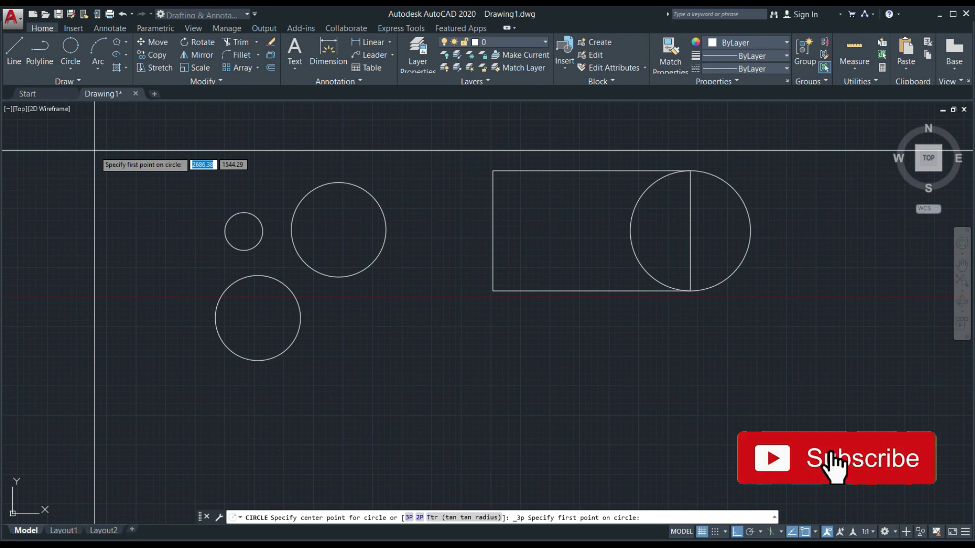
pyautogui.moveTo(437, 378); pyautogui.dragTo(427, 289, button='middle')
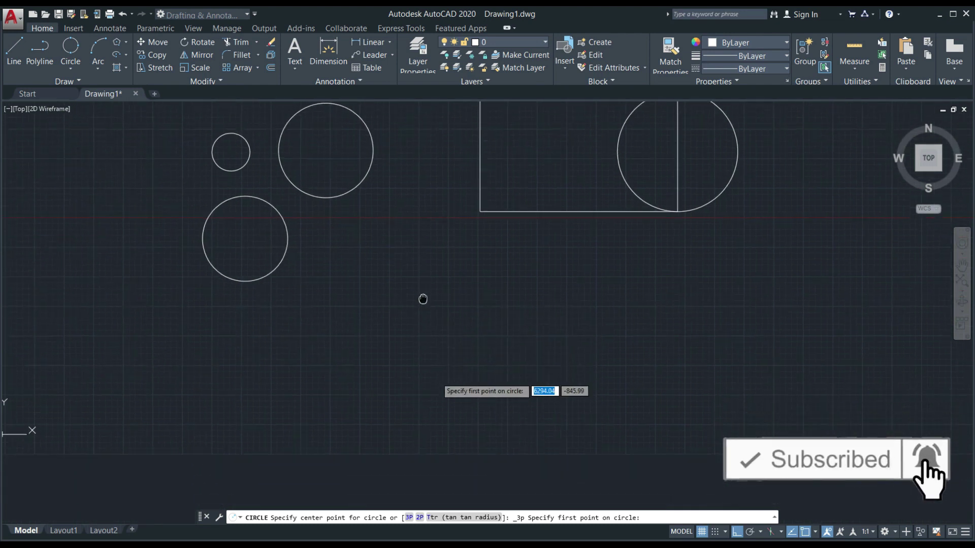
pyautogui.press('Escape')
pyautogui.press('Escape')
pyautogui.press('Escape')
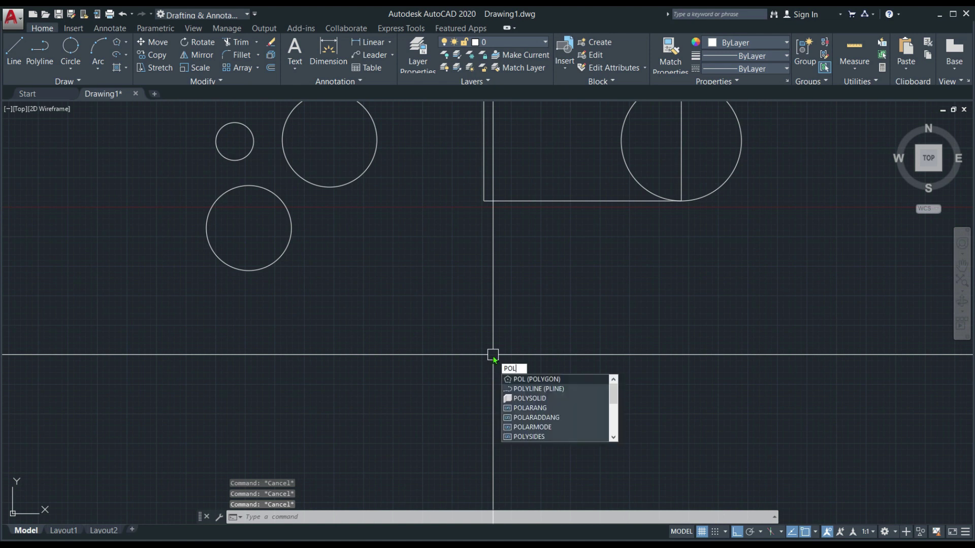
pyautogui.press('Return')
pyautogui.press('Return')
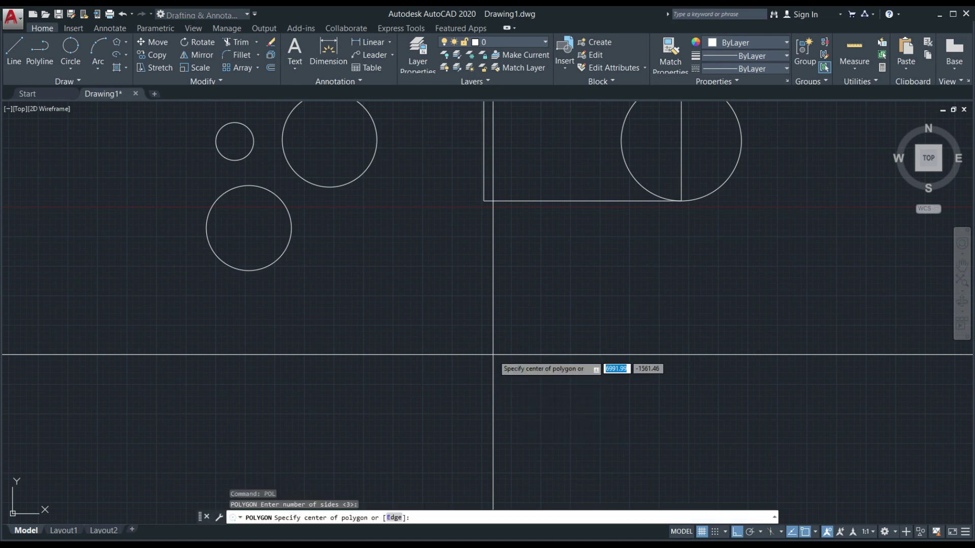
pyautogui.click(530, 401)
pyautogui.click(545, 434)
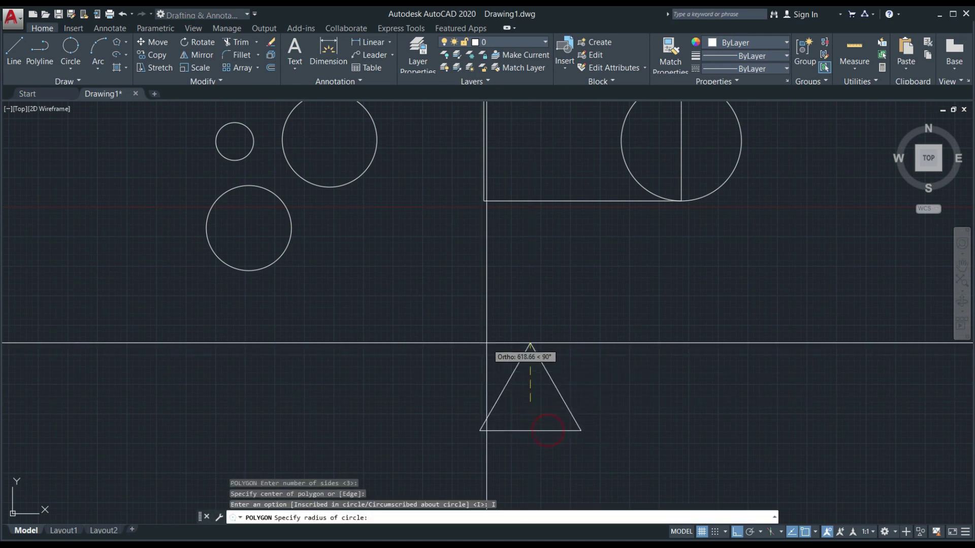
pyautogui.click(523, 282)
pyautogui.scroll(-3, 620, 333)
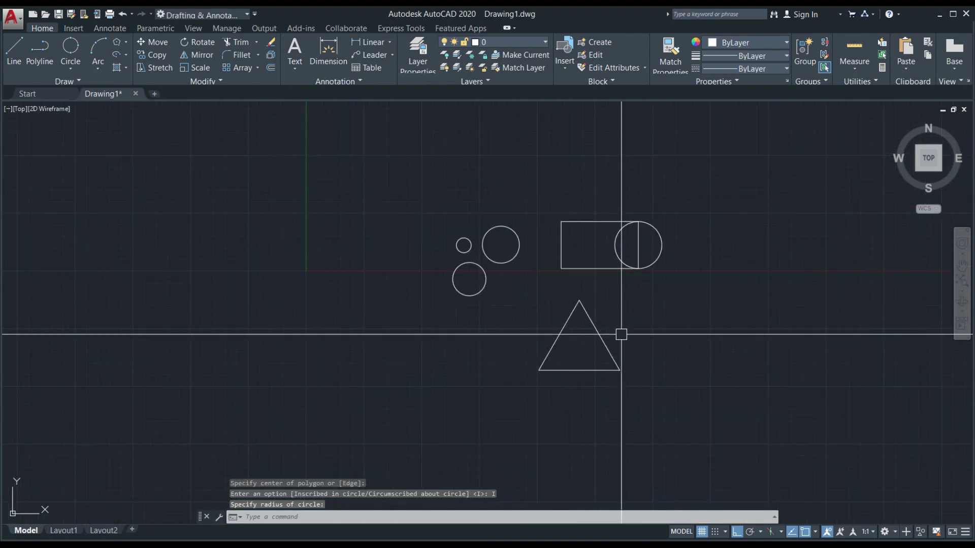
pyautogui.scroll(2, 620, 333)
pyautogui.scroll(1, 621, 334)
pyautogui.press('Escape')
pyautogui.press('Escape')
pyautogui.press('Escape')
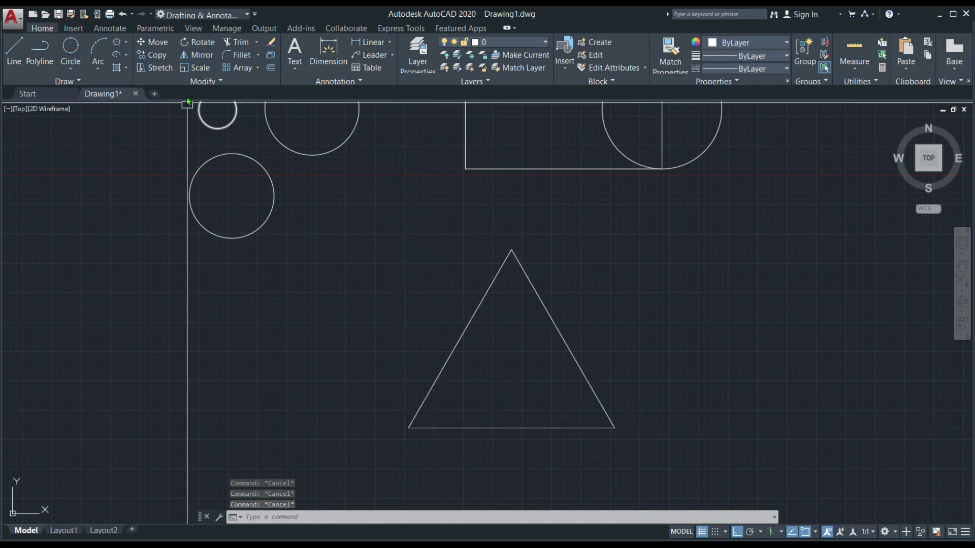
# Draw a 3-point circle through the triangle's bottom-left vertex, apex and bottom-right vertex.
pyautogui.click(71, 47)
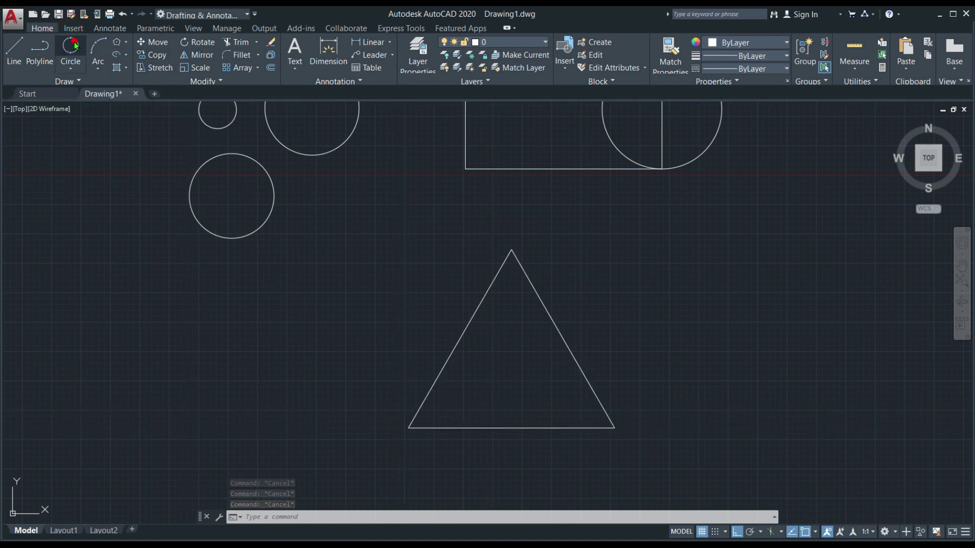
pyautogui.click(409, 428)
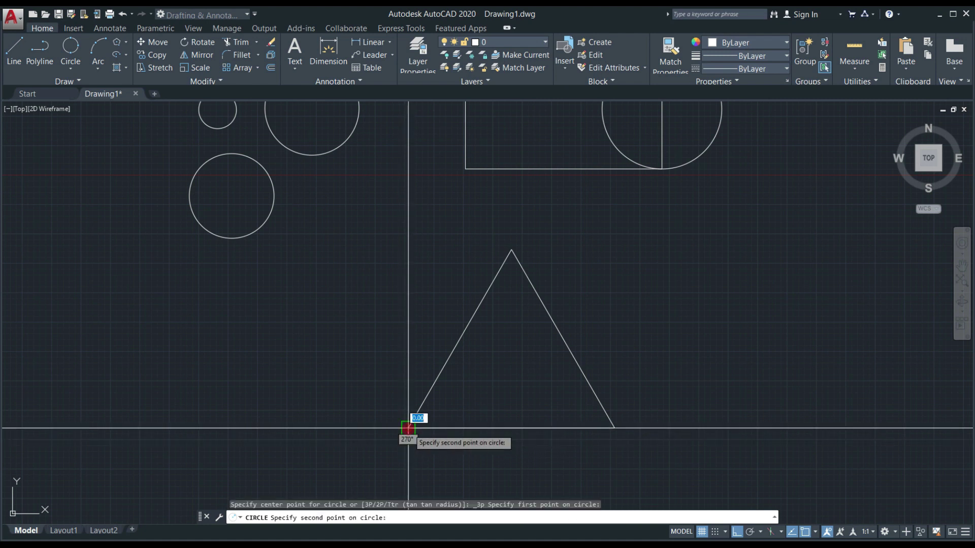
pyautogui.click(511, 250)
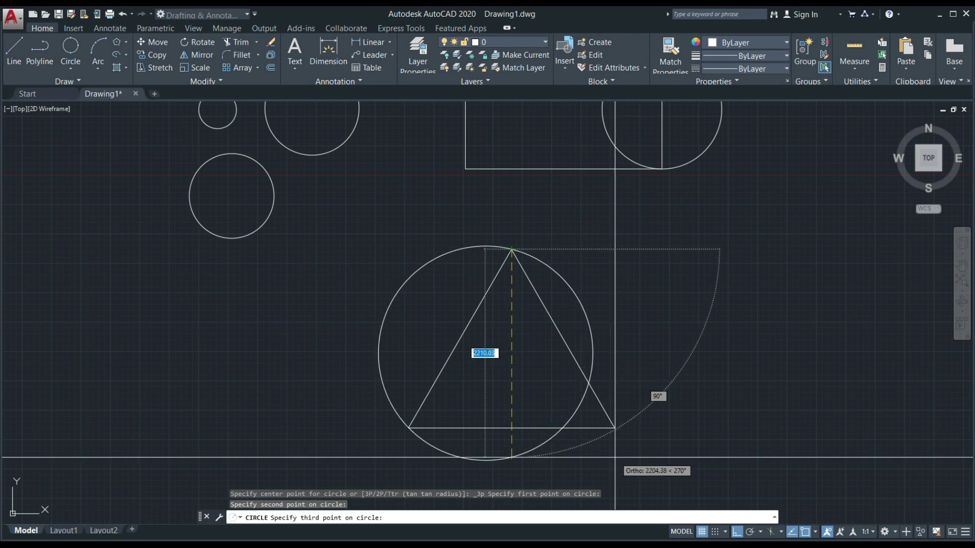
pyautogui.click(611, 430)
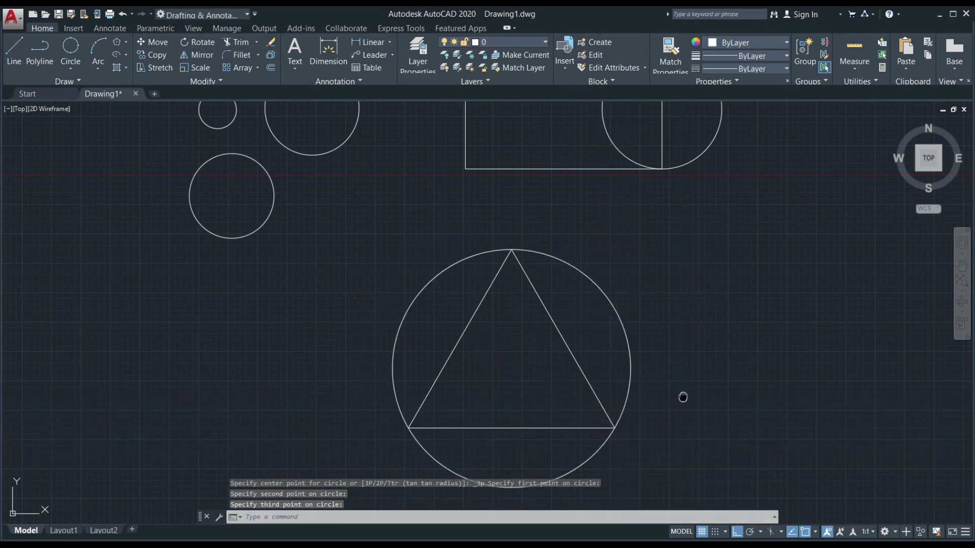
pyautogui.moveTo(681, 397); pyautogui.dragTo(682, 349, button='middle')
pyautogui.press('Escape')
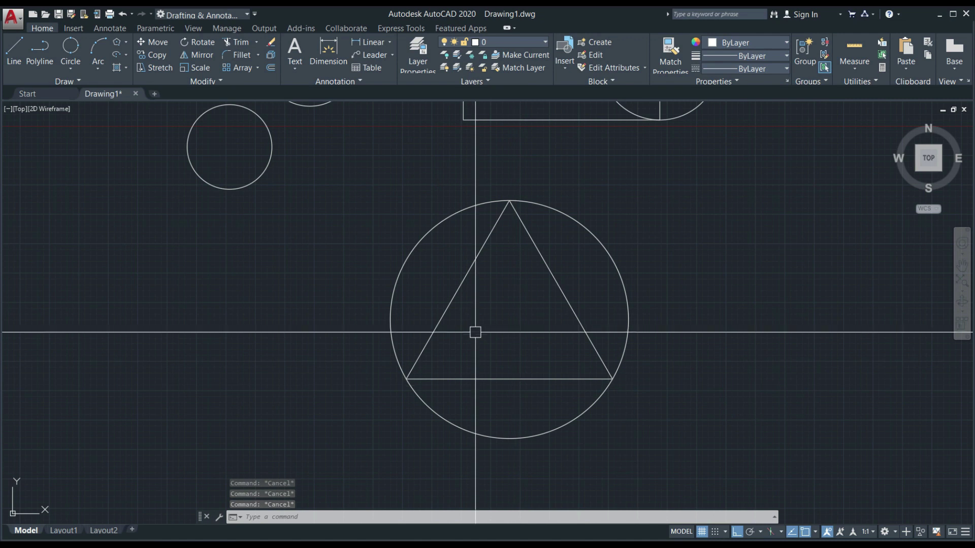
# Draw a 3-point circle touching the triangle's left side, right side and base.
pyautogui.click(71, 50)
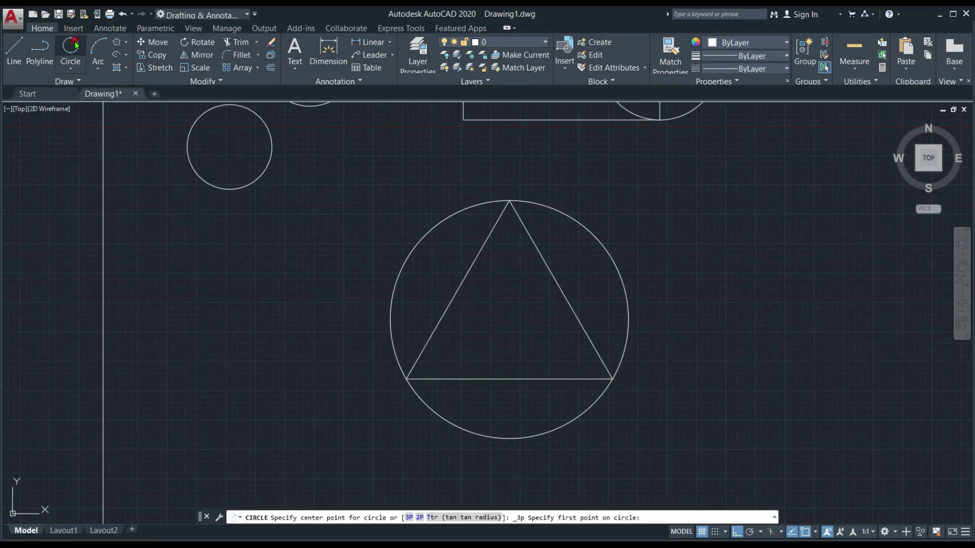
pyautogui.click(458, 290)
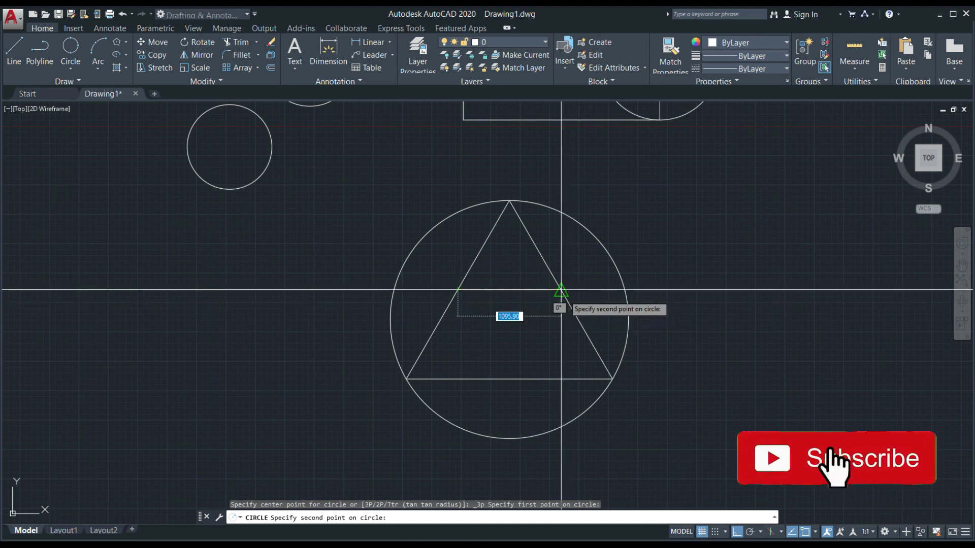
pyautogui.click(561, 291)
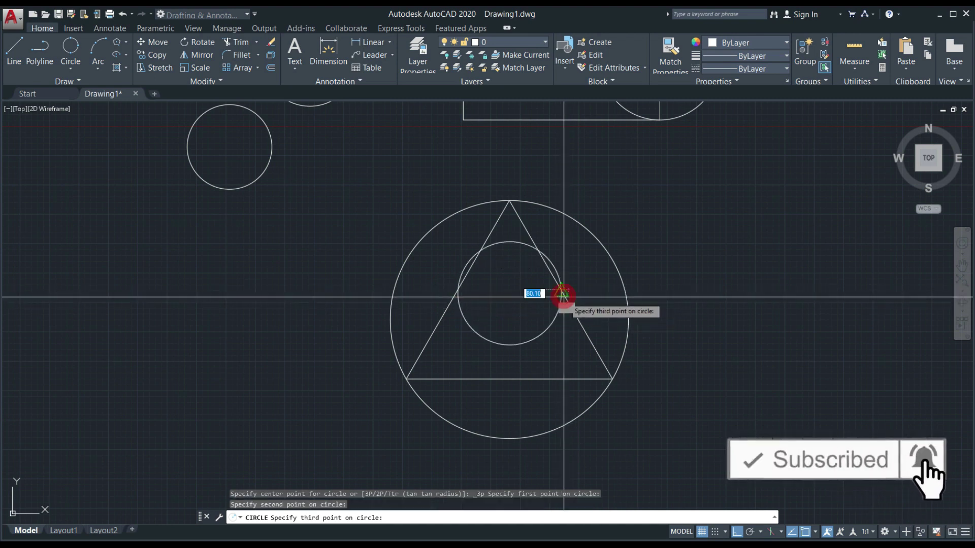
pyautogui.click(510, 380)
pyautogui.press('Escape')
pyautogui.press('Escape')
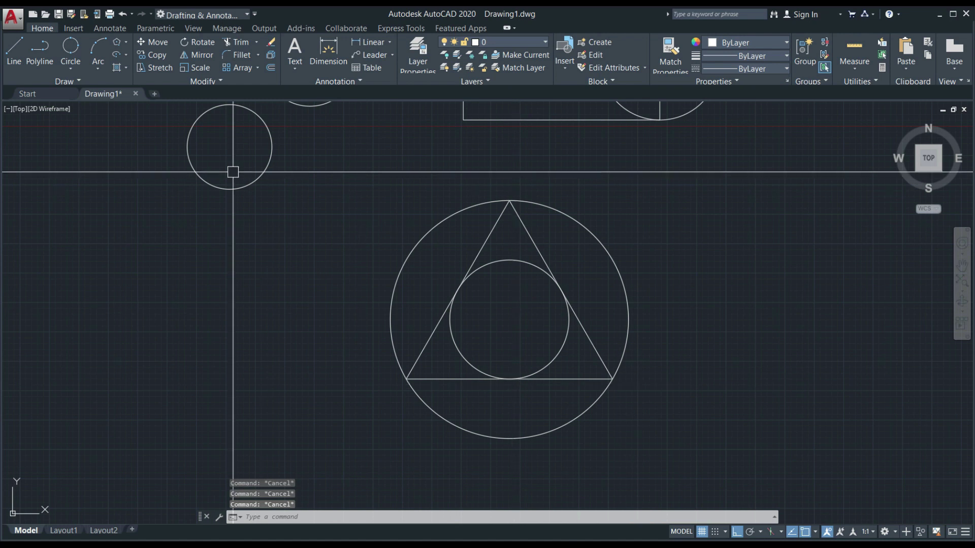
# Draw two overlapping 3-point circles at the bottom-left and bottom-right corners through the base midpoint.
pyautogui.click(69, 48)
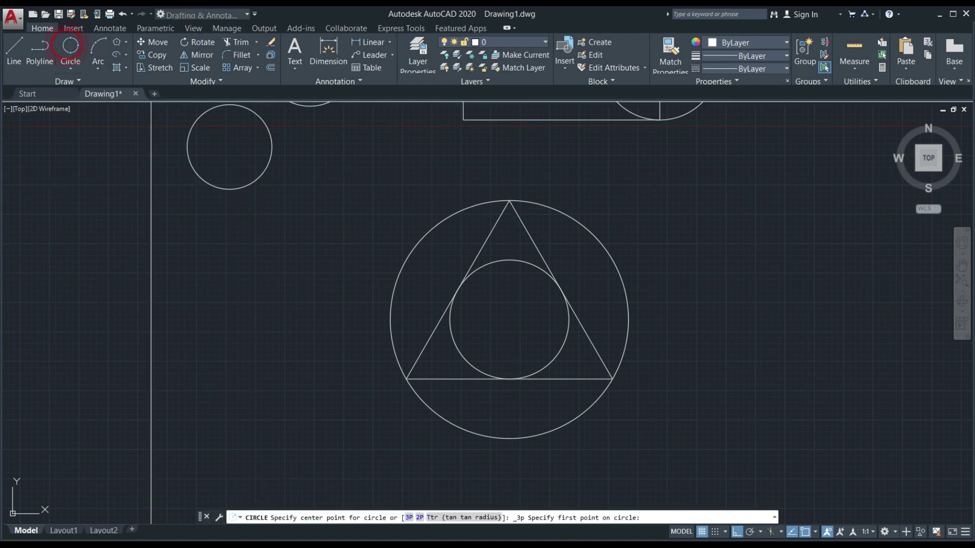
pyautogui.click(457, 291)
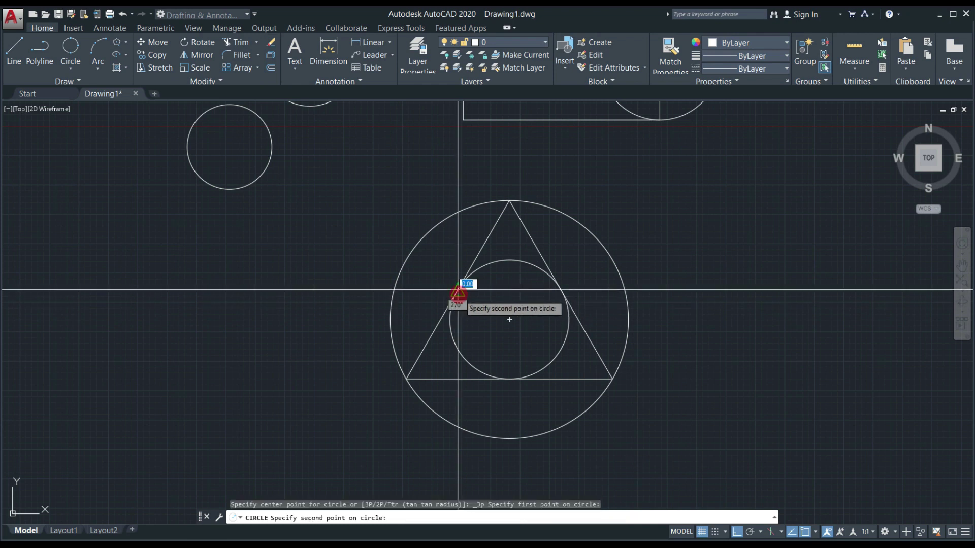
pyautogui.click(509, 377)
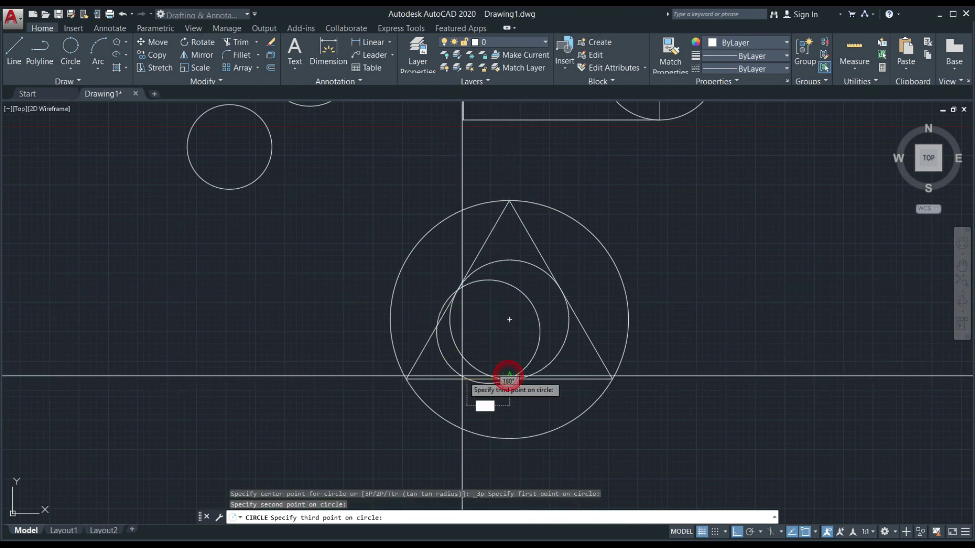
pyautogui.click(406, 378)
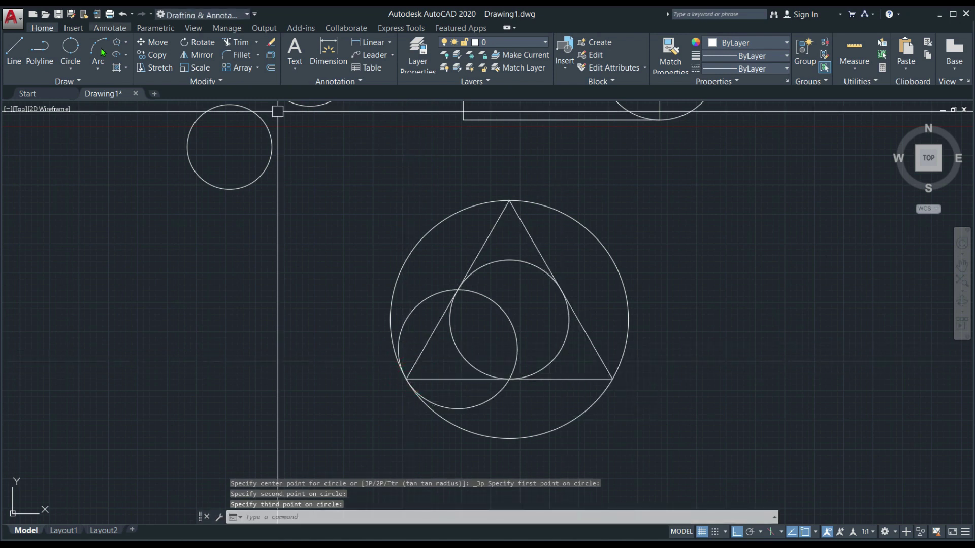
pyautogui.click(70, 47)
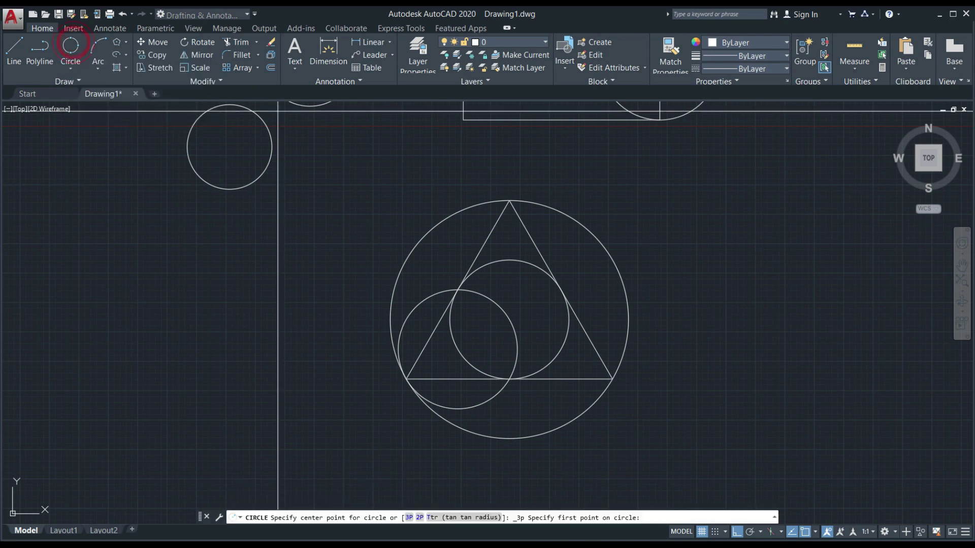
pyautogui.click(562, 290)
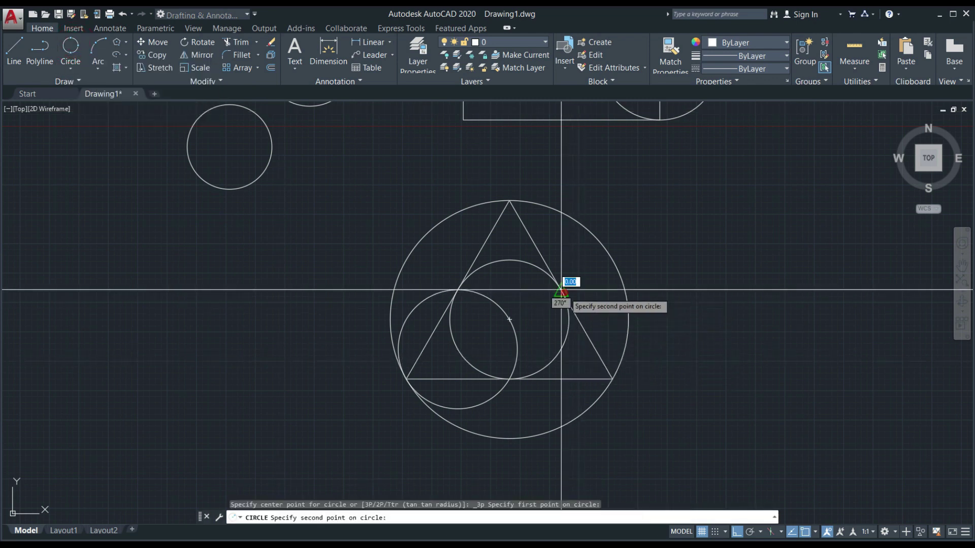
pyautogui.click(614, 379)
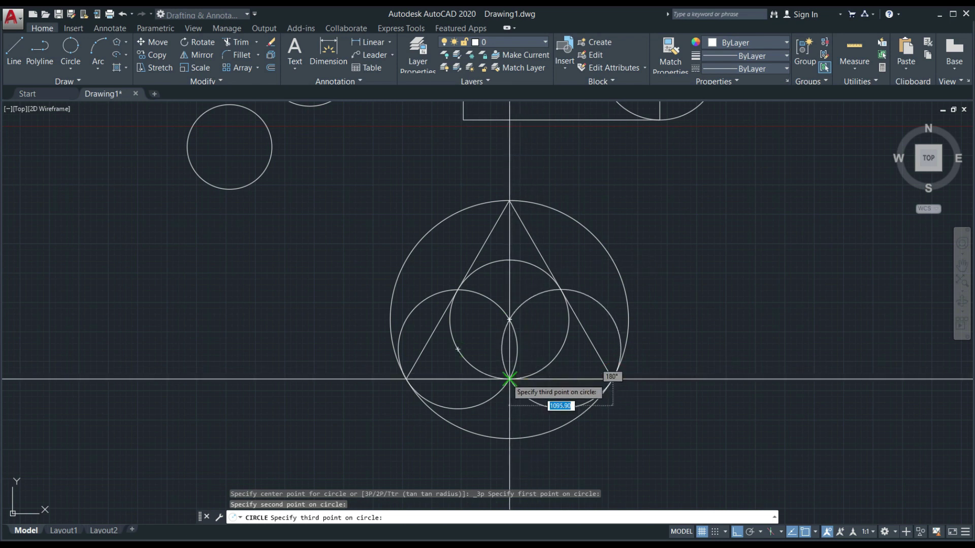
pyautogui.click(510, 374)
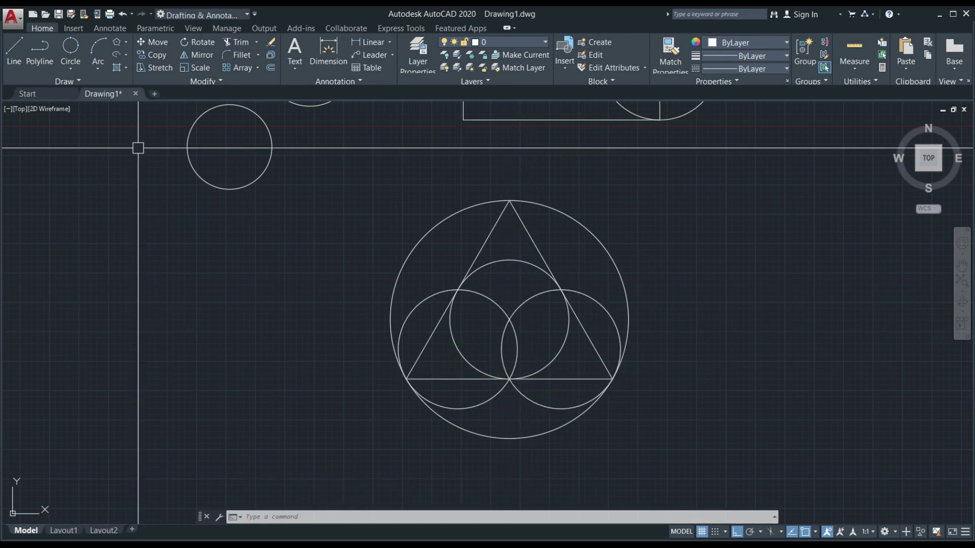
# Draw a polyline right of the triangle with a vertical edge and a horizontal edge.
pyautogui.click(66, 70)
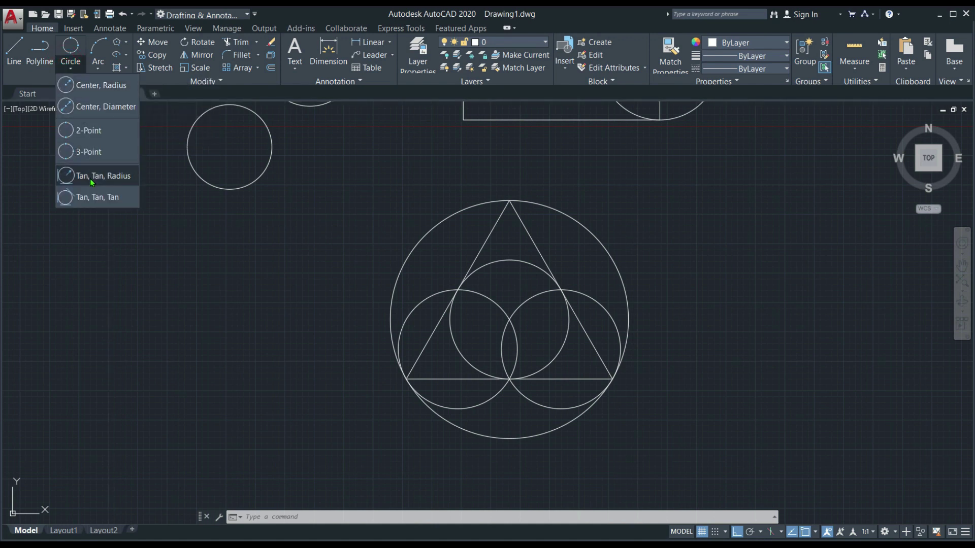
pyautogui.click(88, 177)
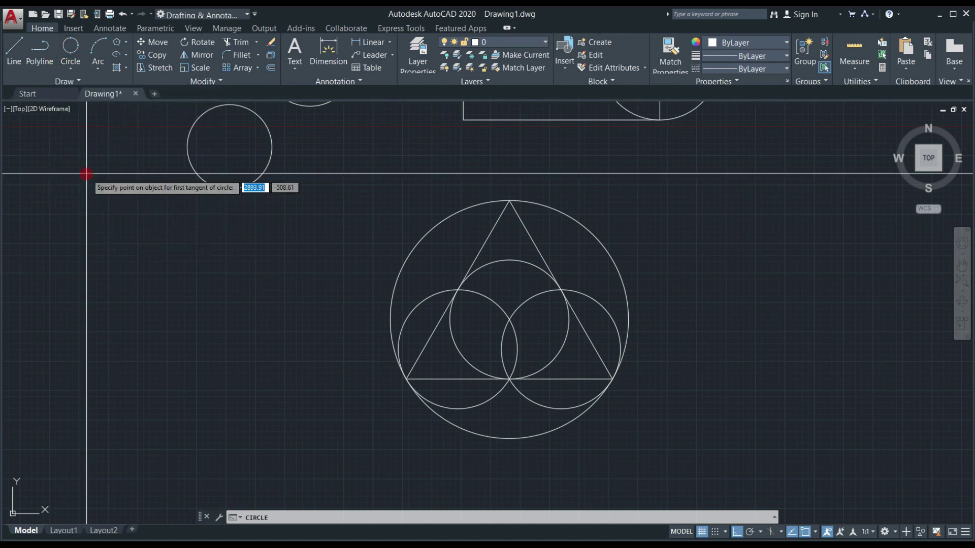
pyautogui.moveTo(707, 314); pyautogui.dragTo(468, 303, button='middle')
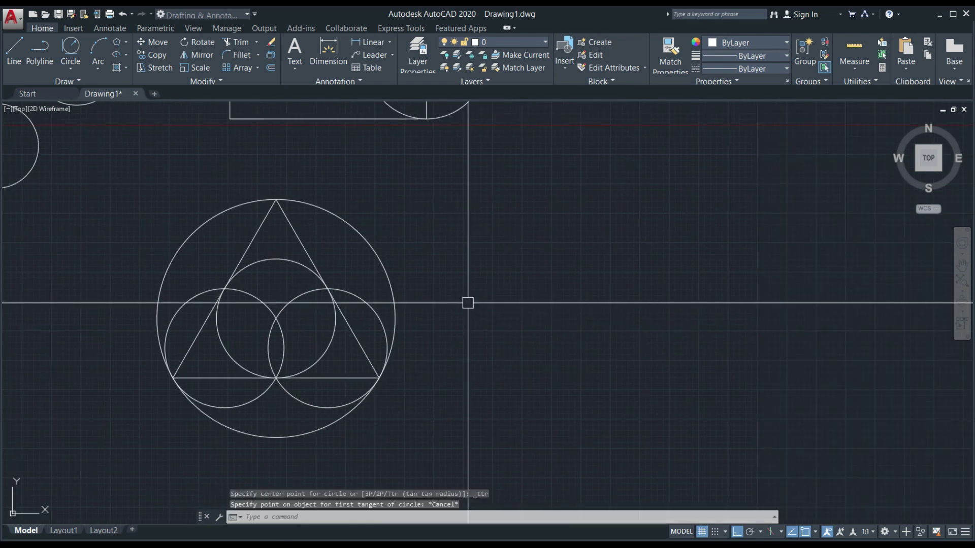
pyautogui.press('Escape')
pyautogui.press('Escape')
pyautogui.press('Escape')
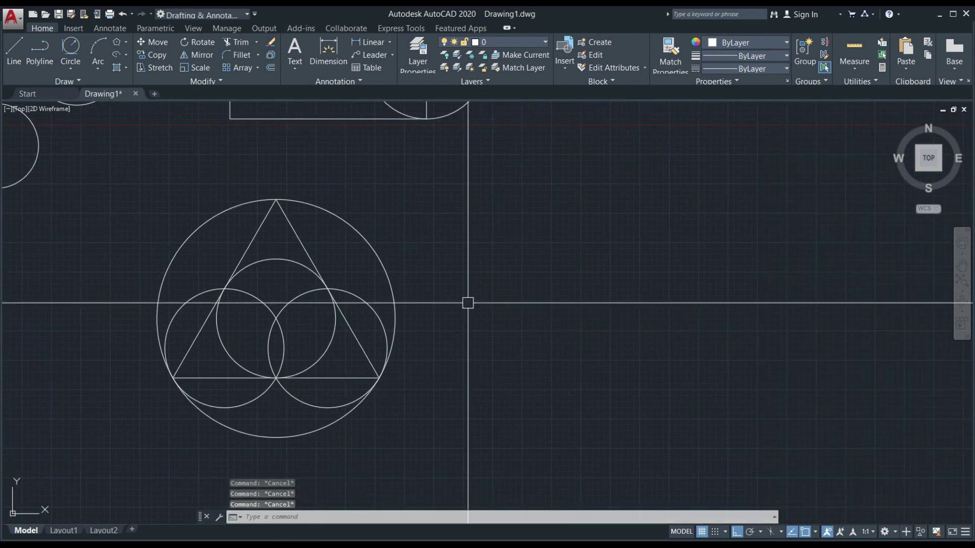
pyautogui.write('pl')
pyautogui.press('Return')
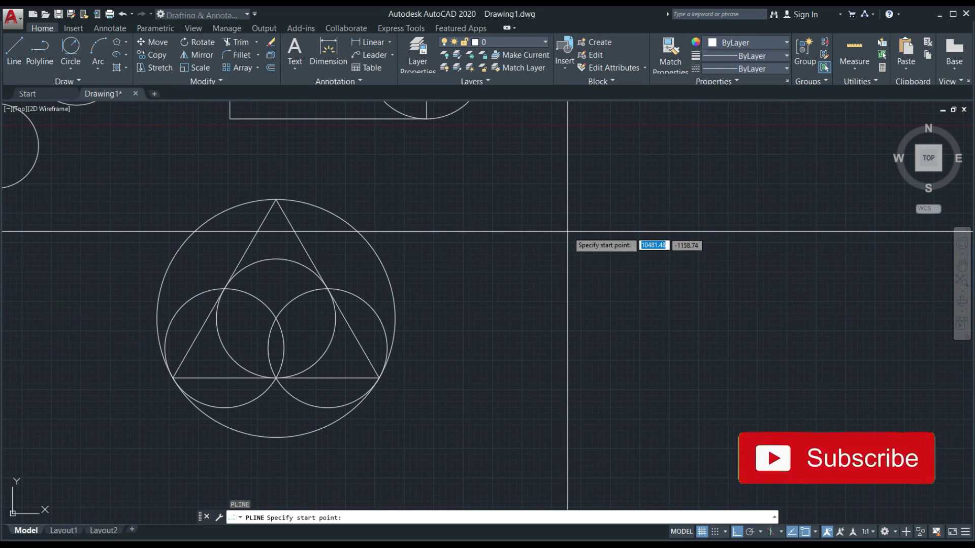
pyautogui.click(510, 186)
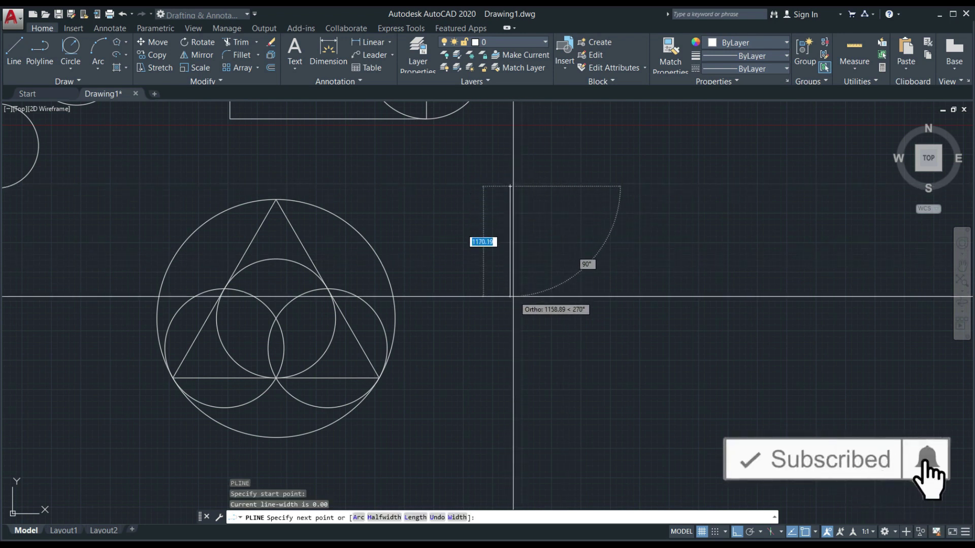
pyautogui.click(510, 318)
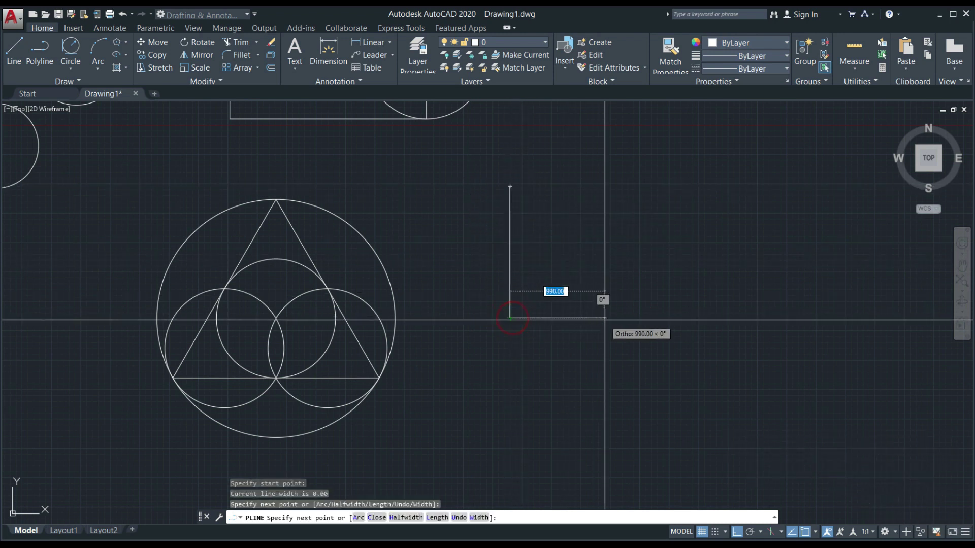
pyautogui.click(647, 318)
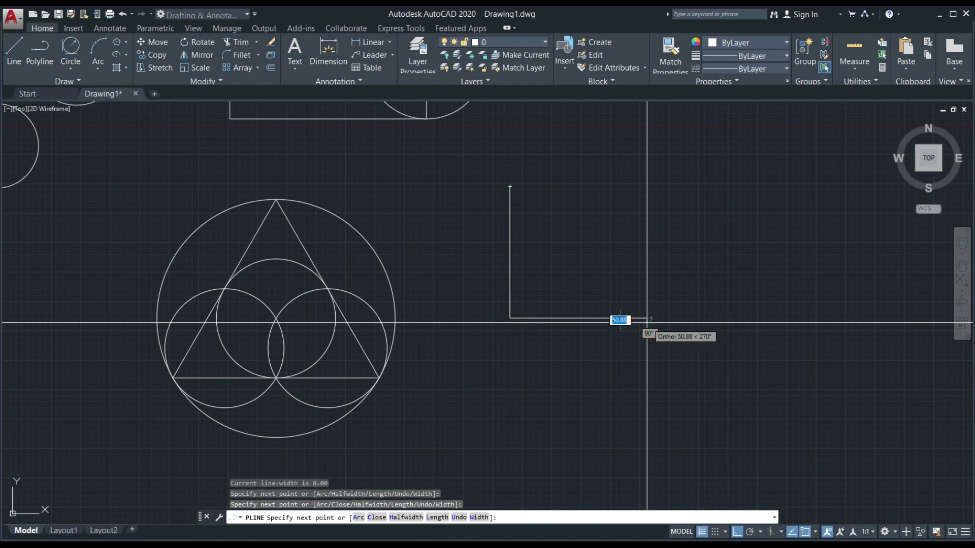
pyautogui.press('Escape')
pyautogui.press('Escape')
pyautogui.press('Escape')
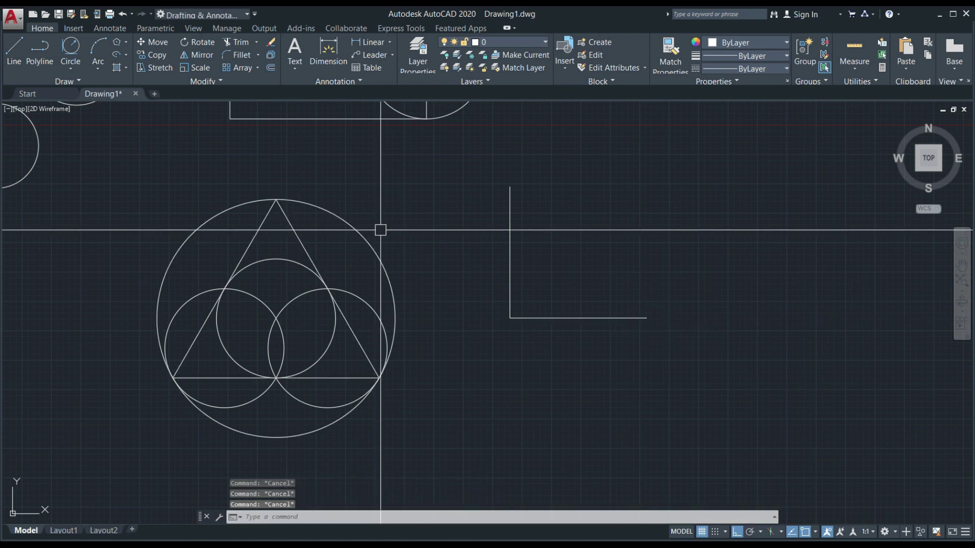
# Draw a radius-500 Tan-Tan-Radius circle touching the L's vertical and horizontal edges.
pyautogui.click(71, 47)
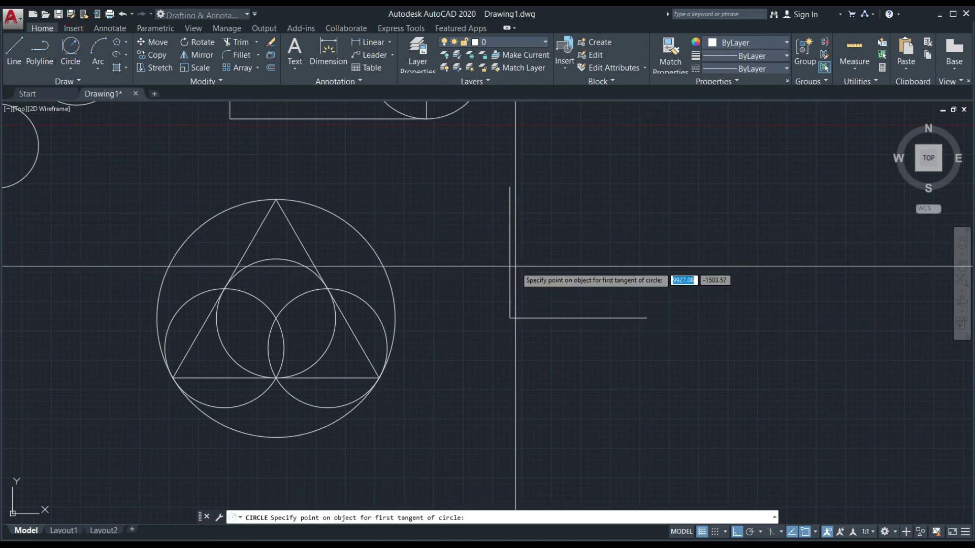
pyautogui.click(509, 244)
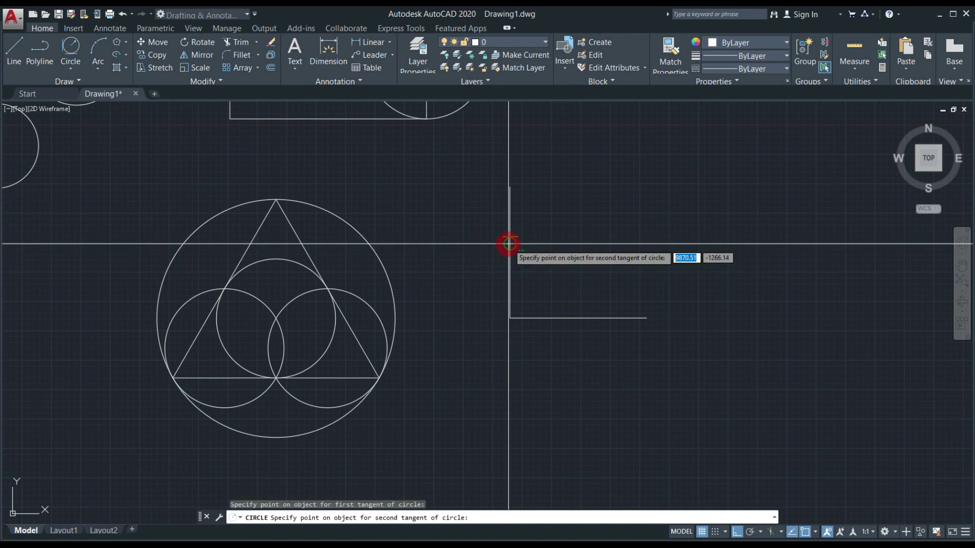
pyautogui.click(565, 319)
pyautogui.write('500')
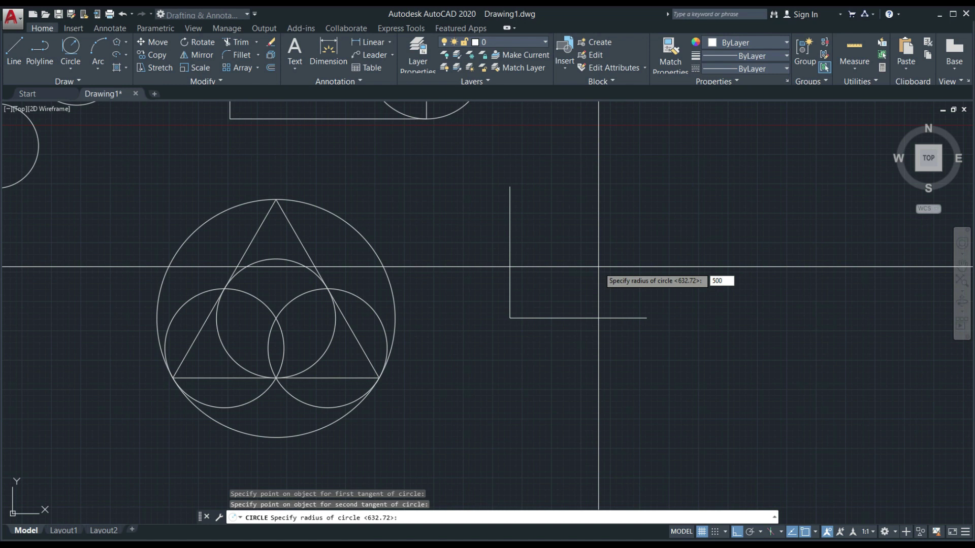
pyautogui.press('Return')
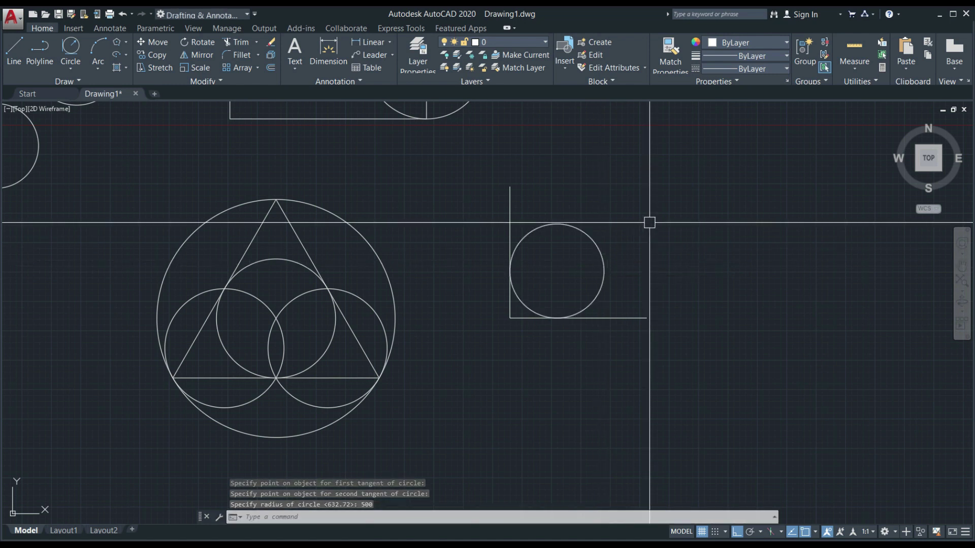
pyautogui.moveTo(632, 234); pyautogui.dragTo(590, 281, button='middle')
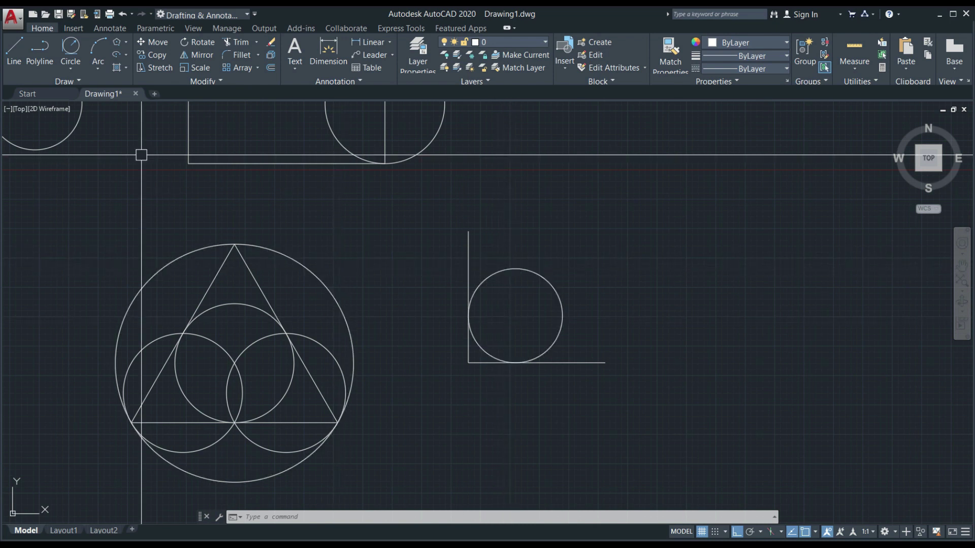
# Draw a radius-200 Tan-Tan-Radius circle touching the vertical edge and the 500-radius circle.
pyautogui.click(70, 48)
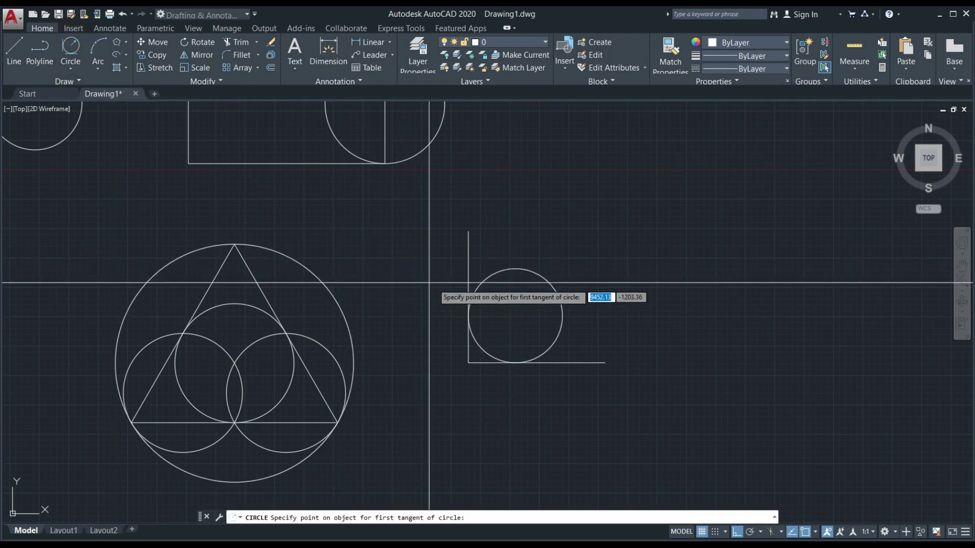
pyautogui.click(467, 248)
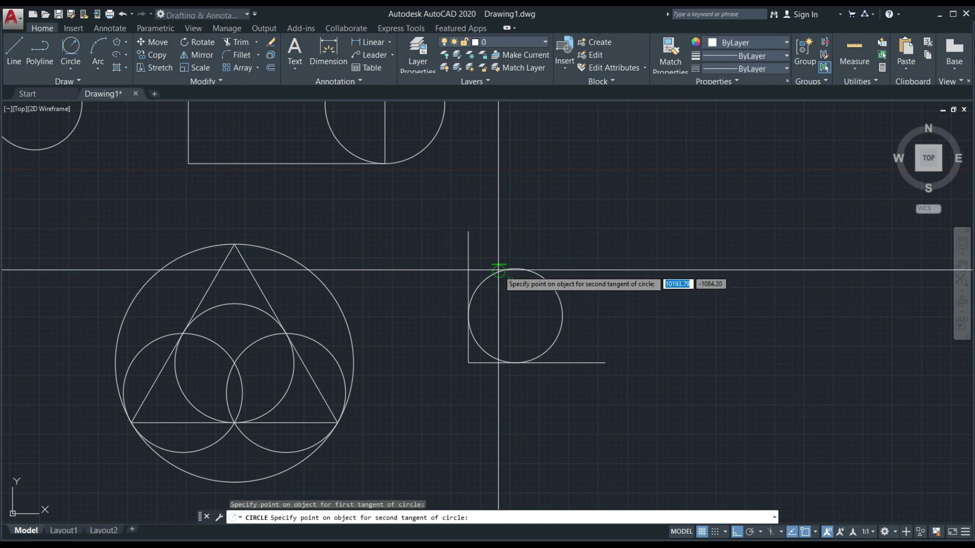
pyautogui.click(499, 270)
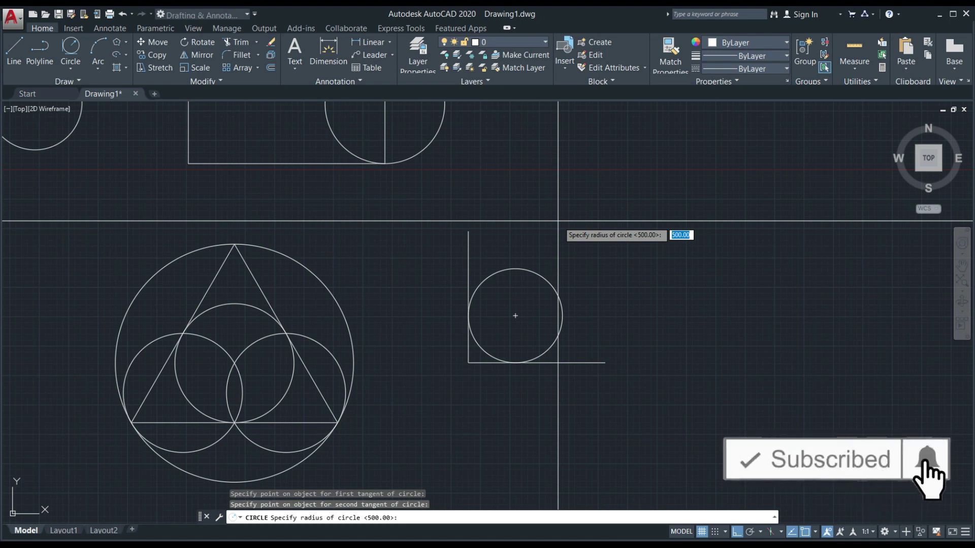
pyautogui.write('2')
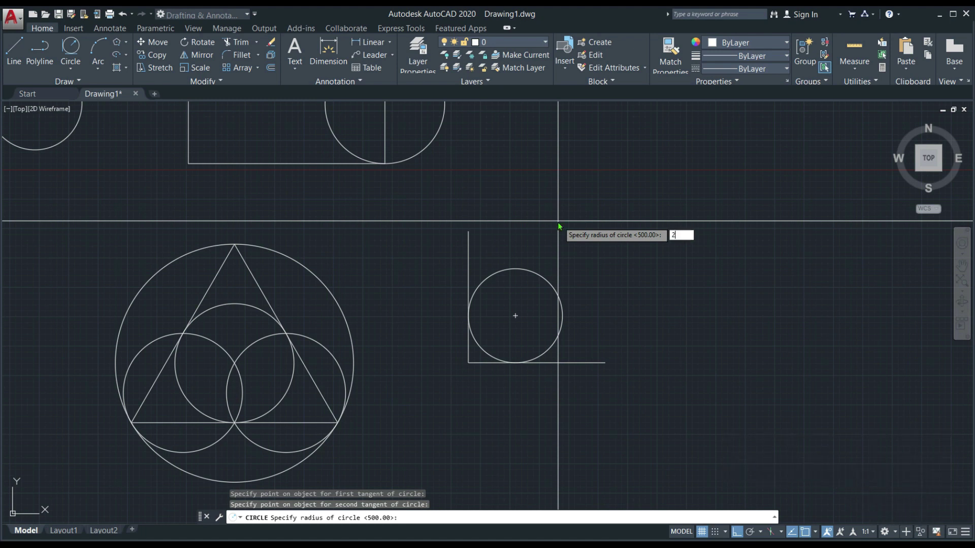
pyautogui.press('Return')
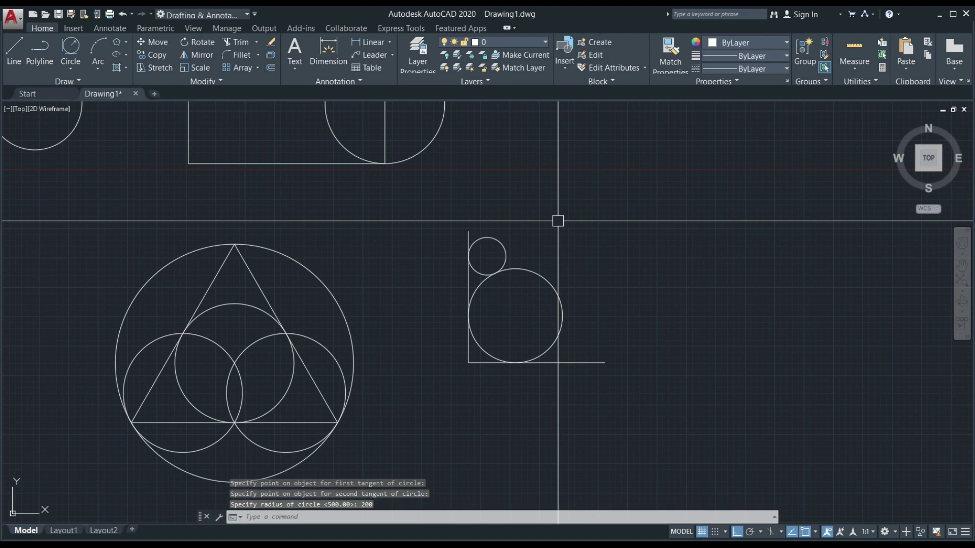
pyautogui.press('Escape')
pyautogui.press('Escape')
pyautogui.press('Escape')
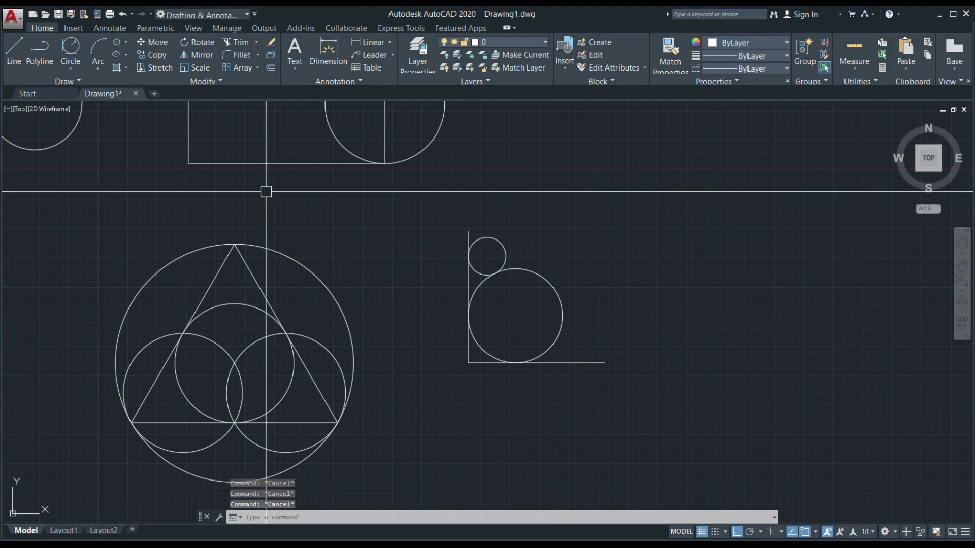
# Draw a radius-900 Tan-Tan-Radius circle touching the vertical edge and a second object.
pyautogui.click(71, 47)
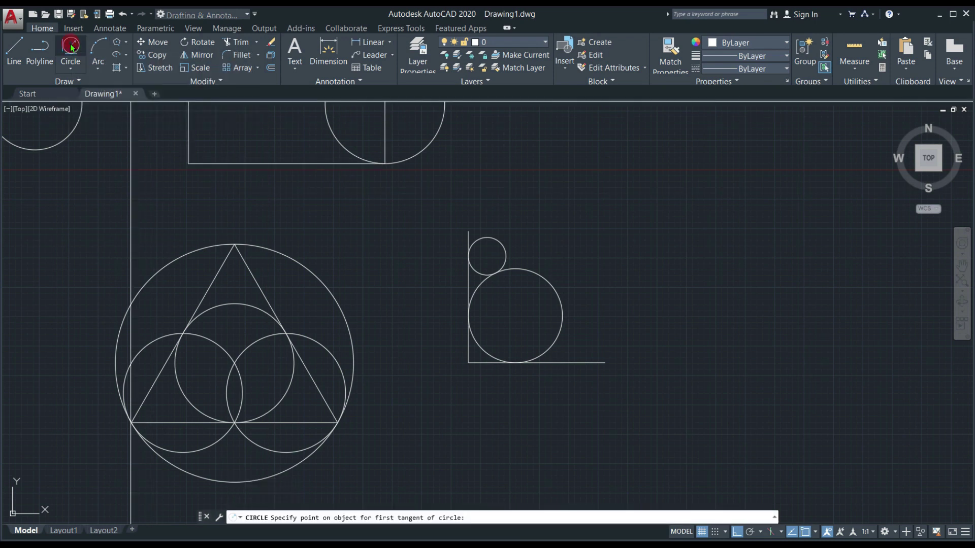
pyautogui.click(468, 279)
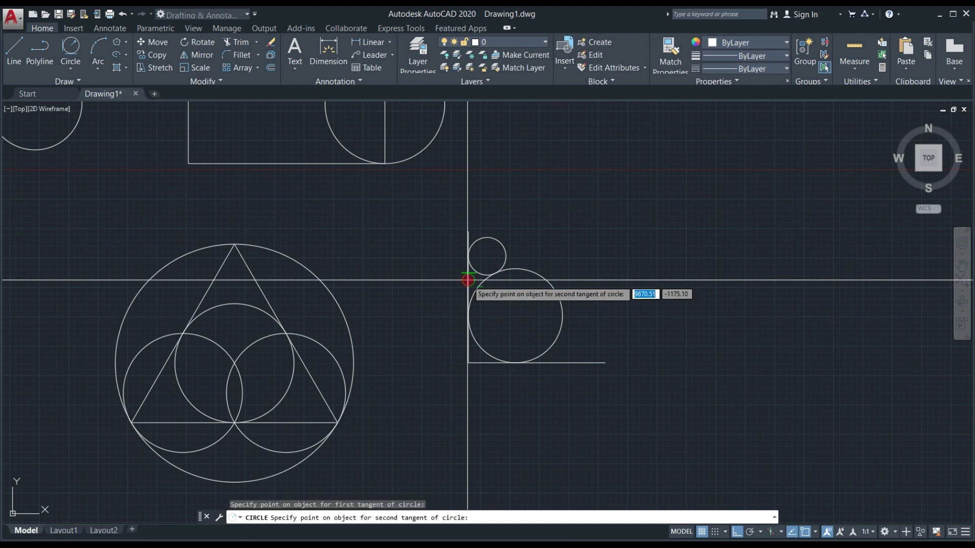
pyautogui.click(345, 315)
pyautogui.write('5')
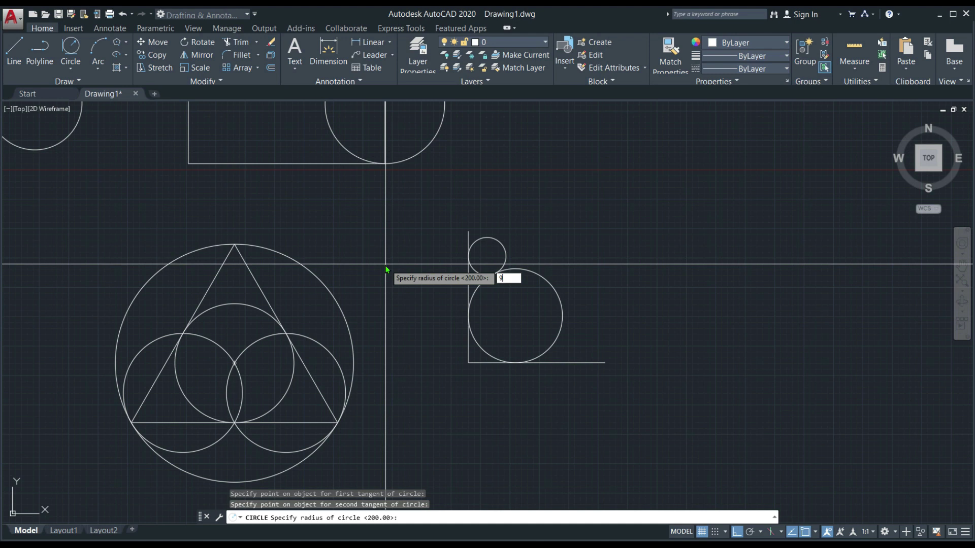
pyautogui.write('00')
pyautogui.press('Return')
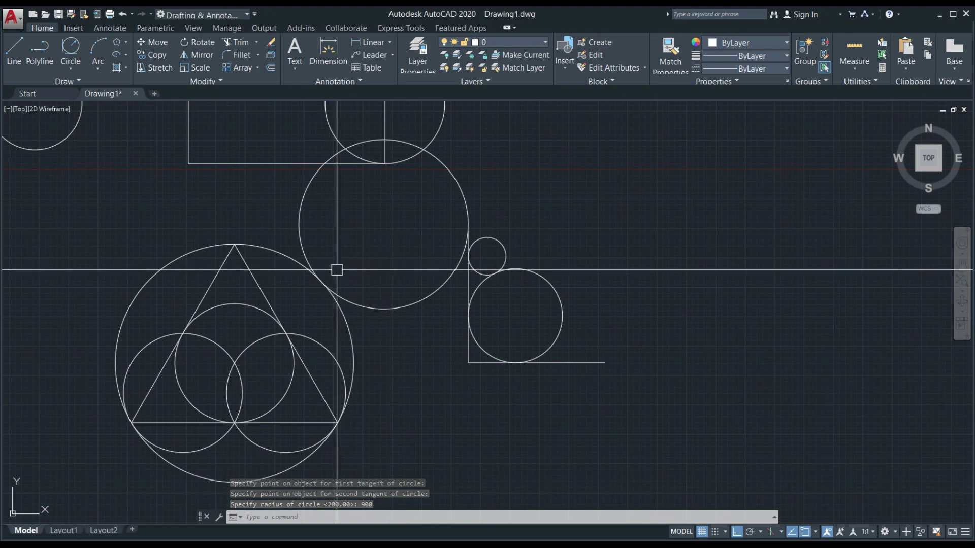
pyautogui.moveTo(370, 273); pyautogui.dragTo(439, 418, button='middle')
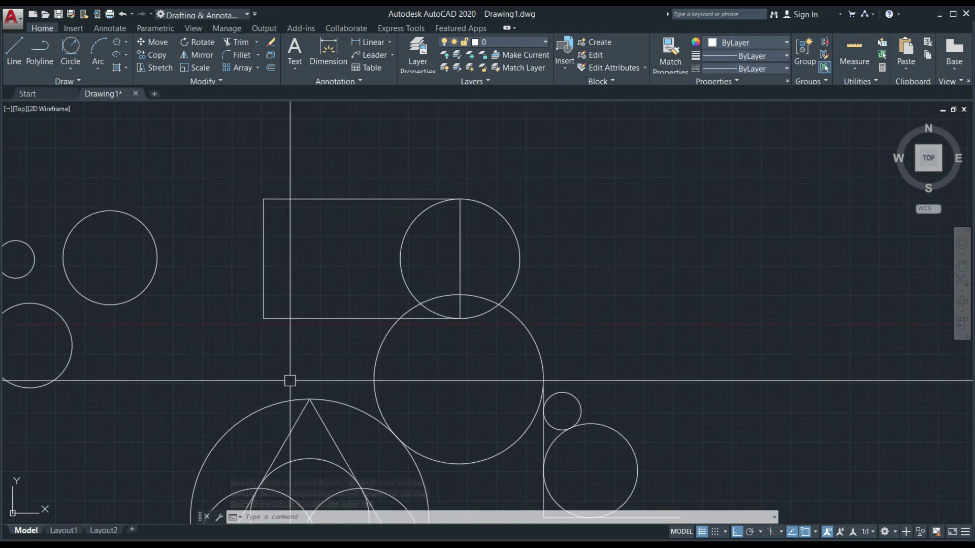
pyautogui.moveTo(289, 380)
pyautogui.mouseDown(button='middle')
pyautogui.moveTo(481, 337)
pyautogui.moveTo(452, 331)
pyautogui.mouseUp(button='middle')
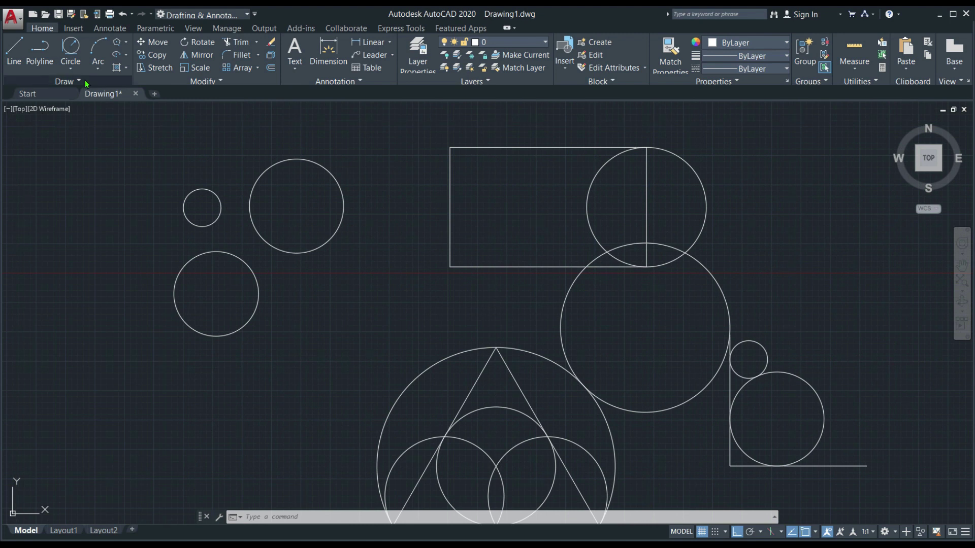
# Draw a Tan, Tan, Tan circle touching the rectangle's top, left and bottom edges.
pyautogui.click(64, 69)
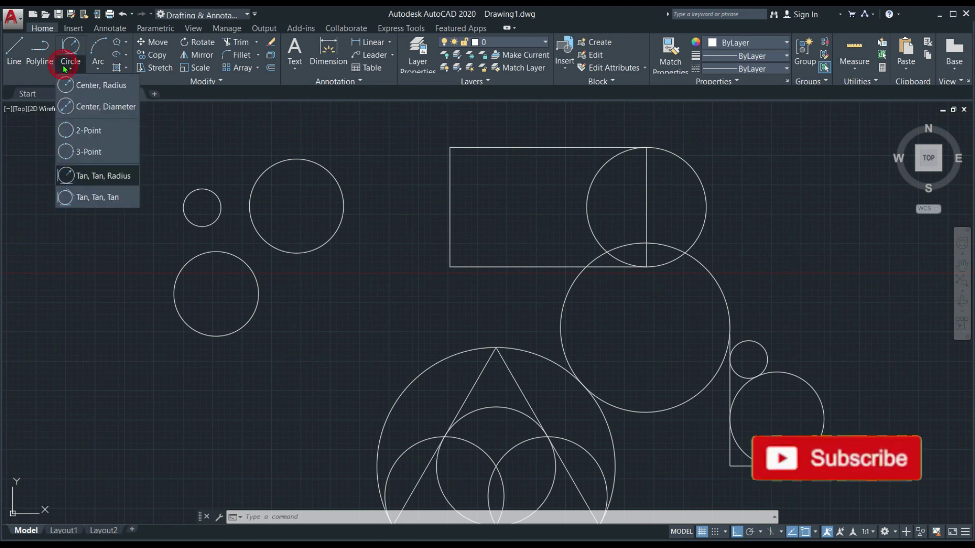
pyautogui.click(80, 198)
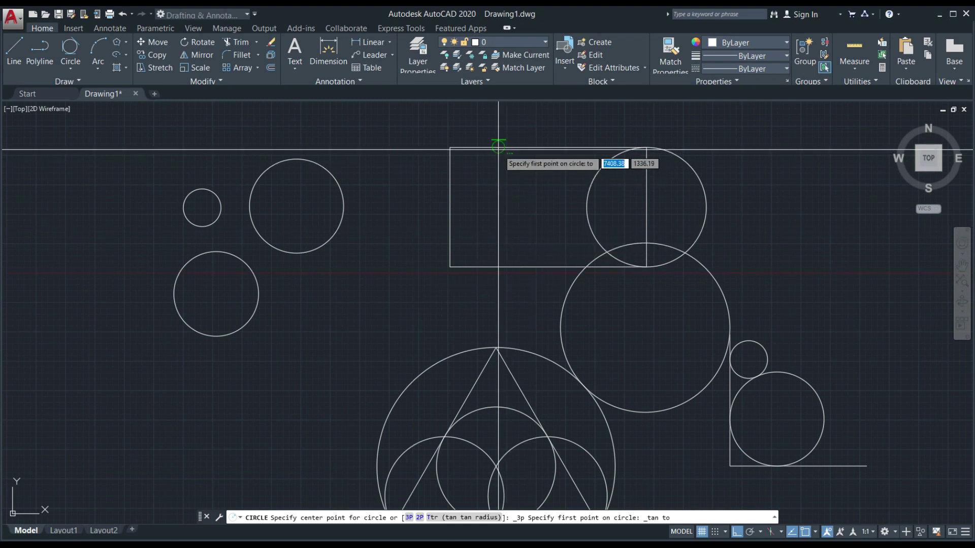
pyautogui.click(499, 149)
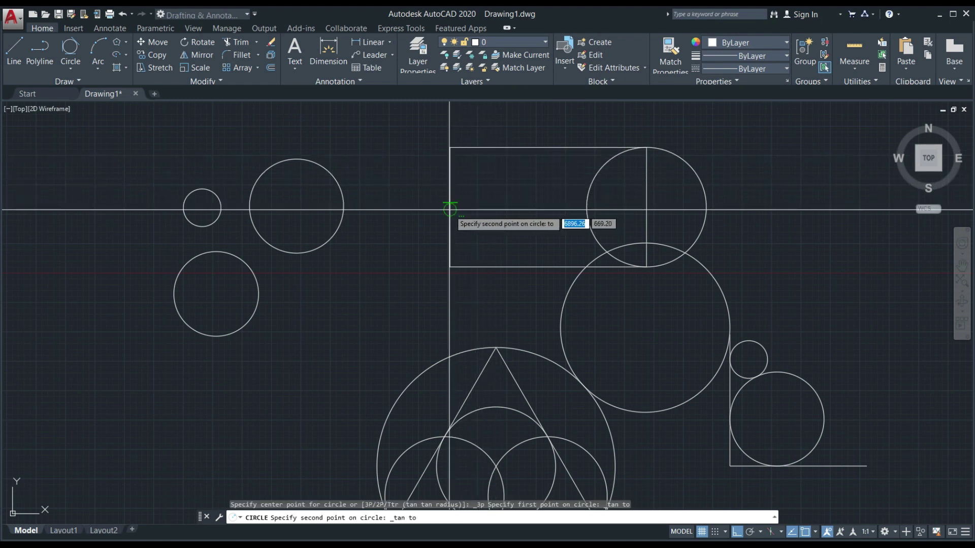
pyautogui.click(451, 210)
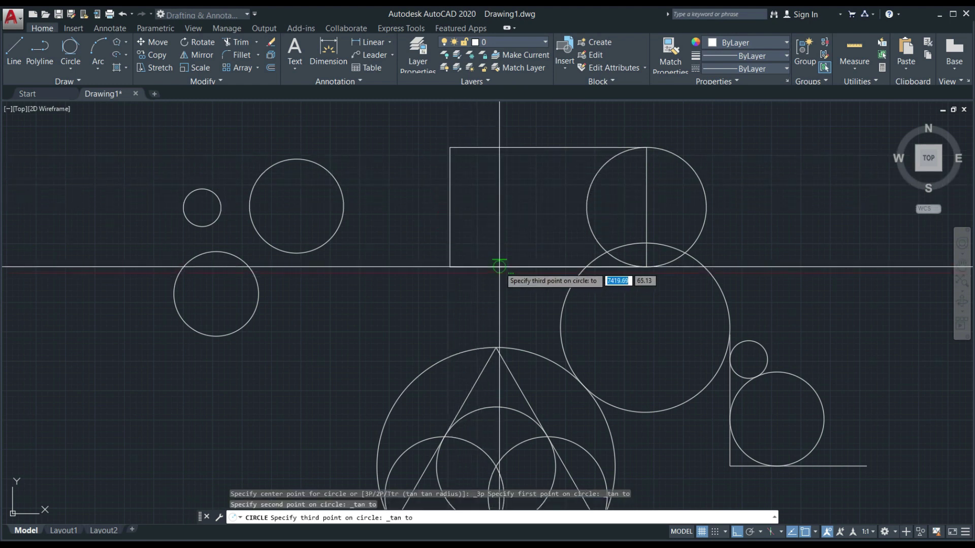
pyautogui.click(500, 266)
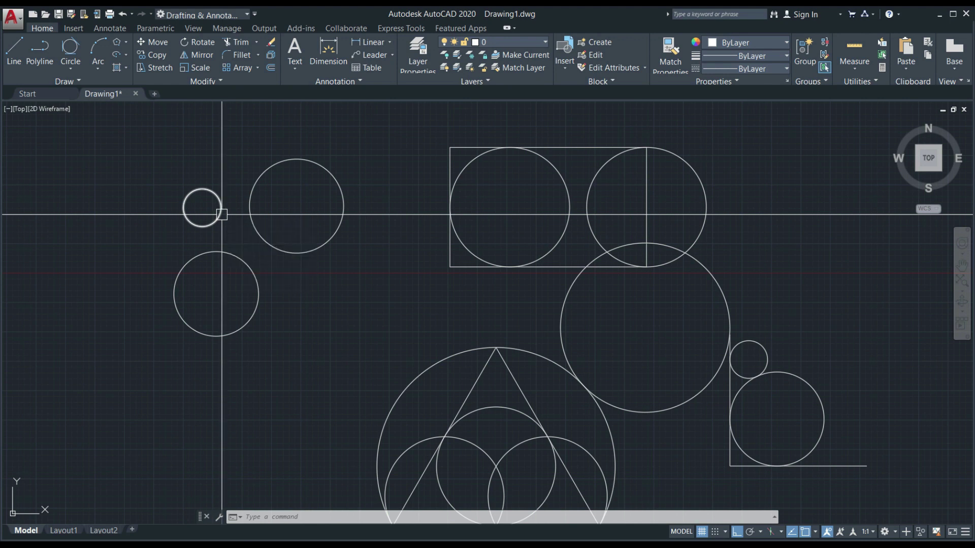
# Draw a Tan, Tan, Tan circle nestled between the larger, lower and smallest upper-left circles.
pyautogui.click(70, 47)
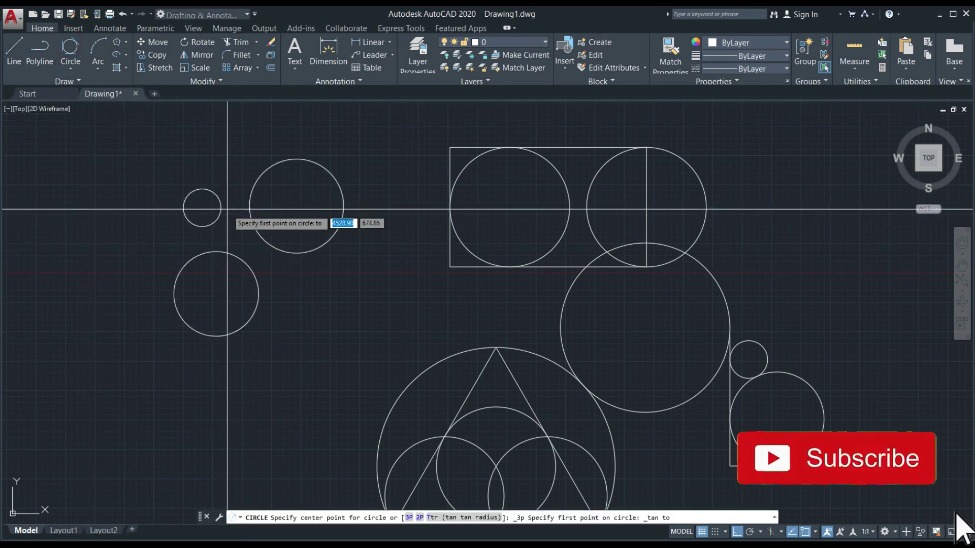
pyautogui.click(254, 232)
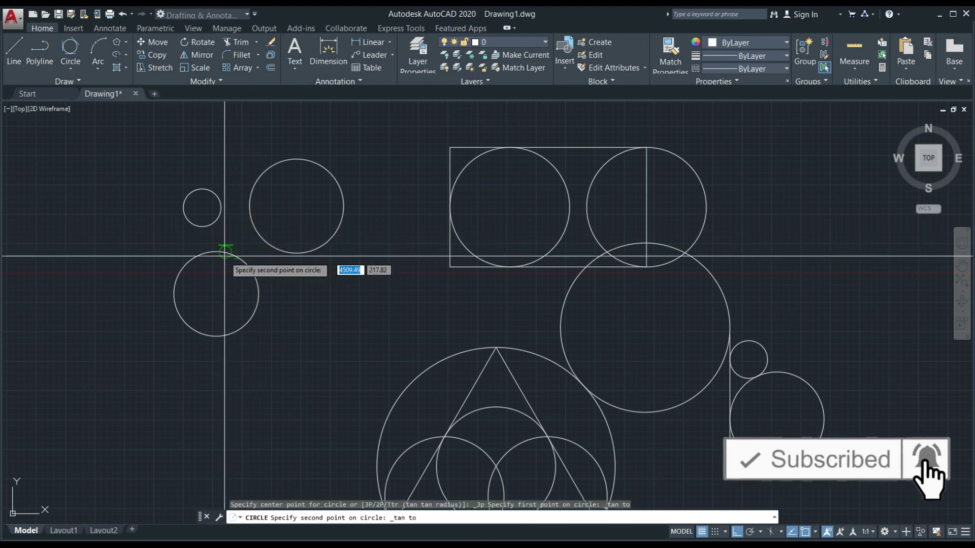
pyautogui.click(222, 256)
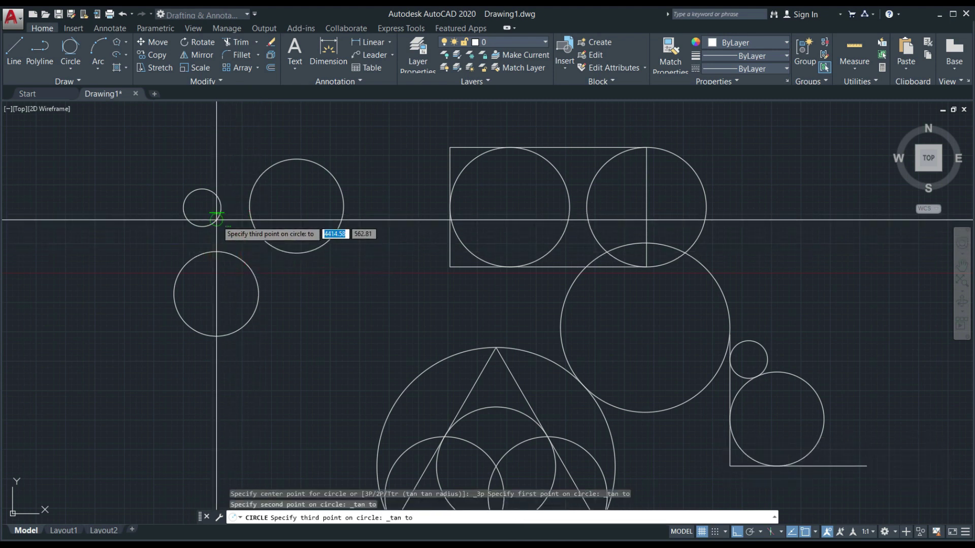
pyautogui.click(217, 221)
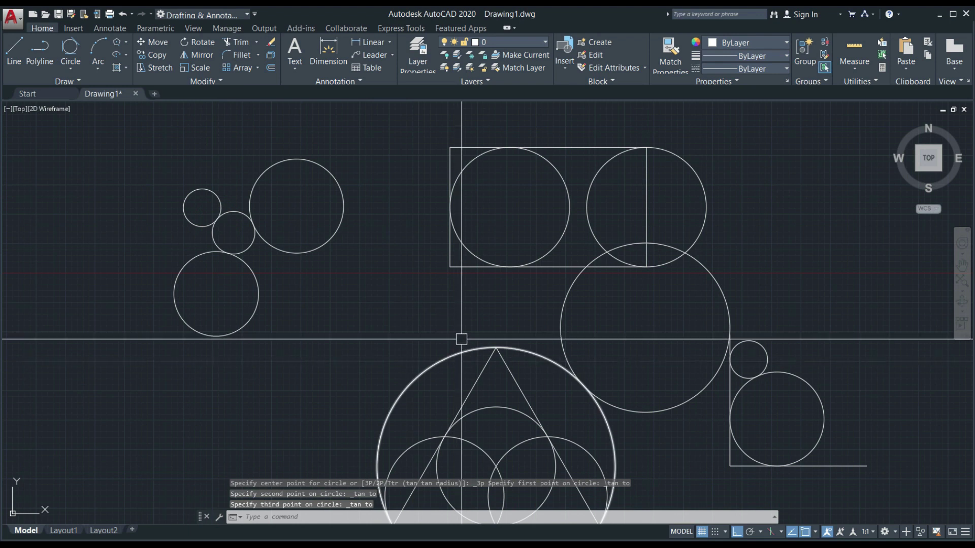
pyautogui.scroll(-7, 480, 316)
pyautogui.scroll(3, 529, 313)
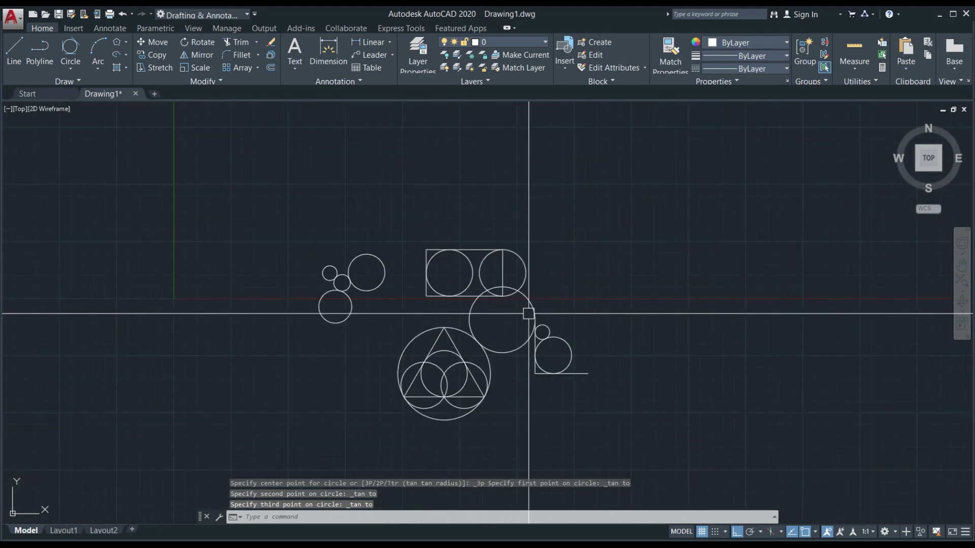
pyautogui.moveTo(528, 314); pyautogui.dragTo(508, 255, button='middle')
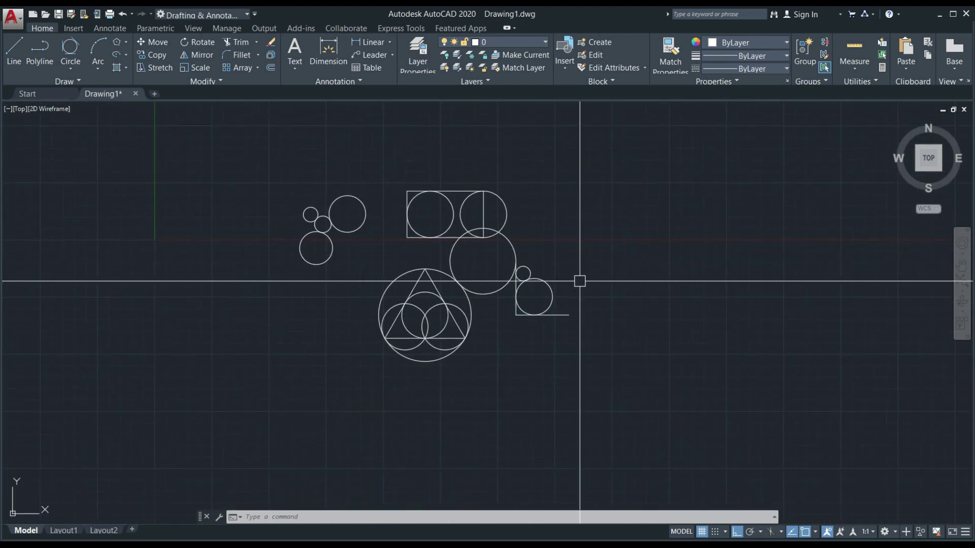